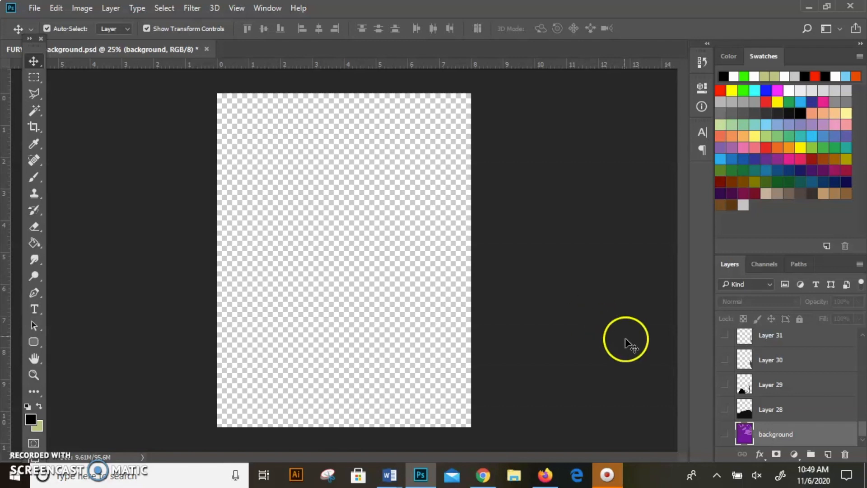
Make the background layer and the clothing layers, Layer 28 through the upper Layer 31, visible one by one
{"action": "left_click", "coordinate": [724, 433]}
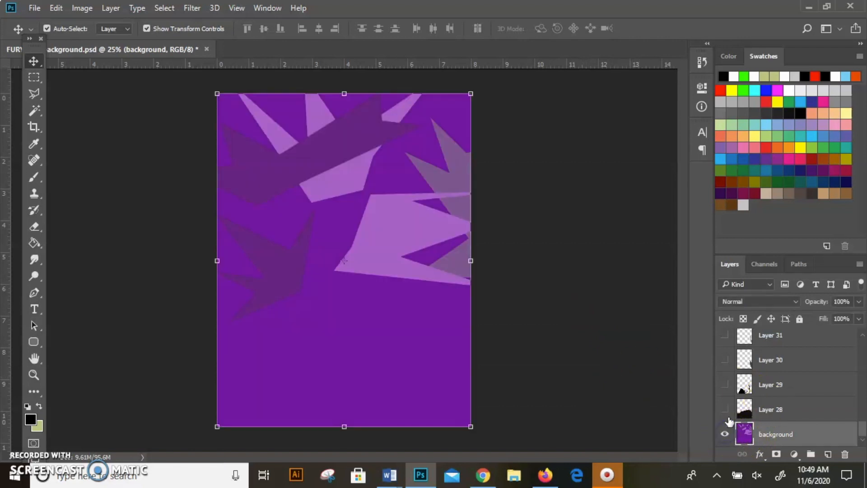
{"action": "left_click", "coordinate": [726, 361]}
{"action": "scroll", "coordinate": [729, 365], "scroll_direction": "up", "scroll_amount": 2}
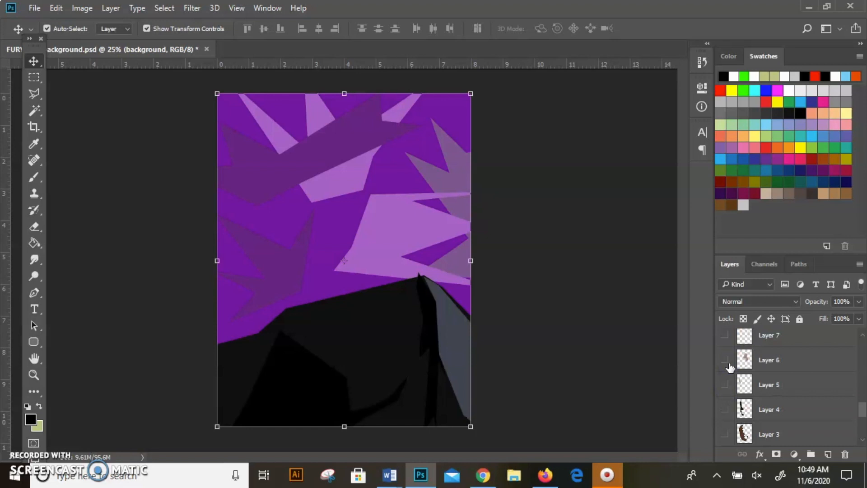
{"action": "left_click", "coordinate": [726, 432]}
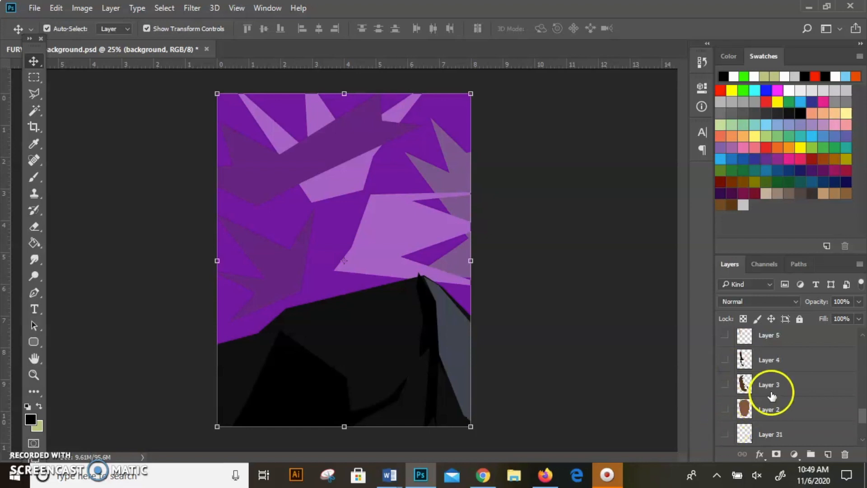
{"action": "left_click", "coordinate": [727, 430]}
{"action": "left_click", "coordinate": [727, 423]}
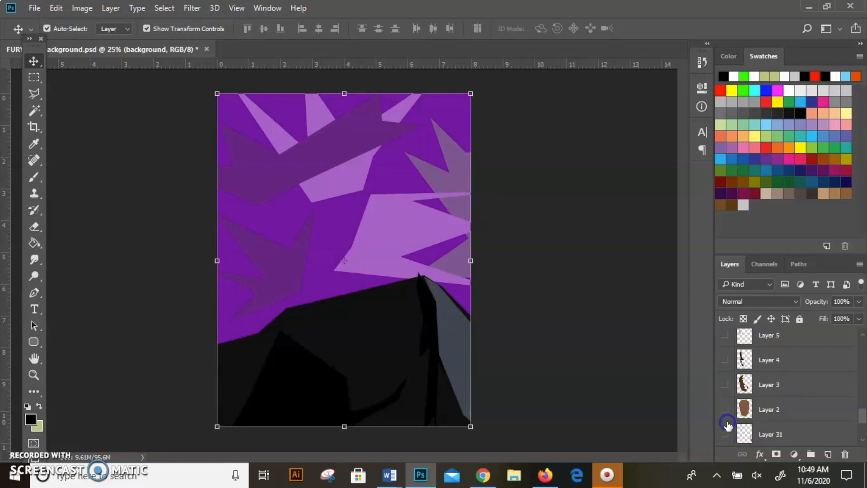
{"action": "left_click", "coordinate": [725, 434]}
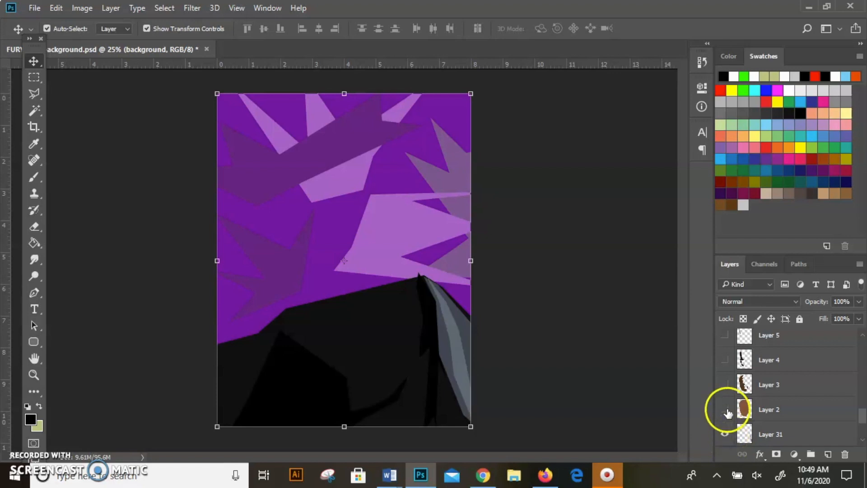
Turn on the head's base, shadow and highlight layers from Layer 2 up to Layer 7
{"action": "left_click", "coordinate": [725, 410]}
{"action": "left_click", "coordinate": [723, 385]}
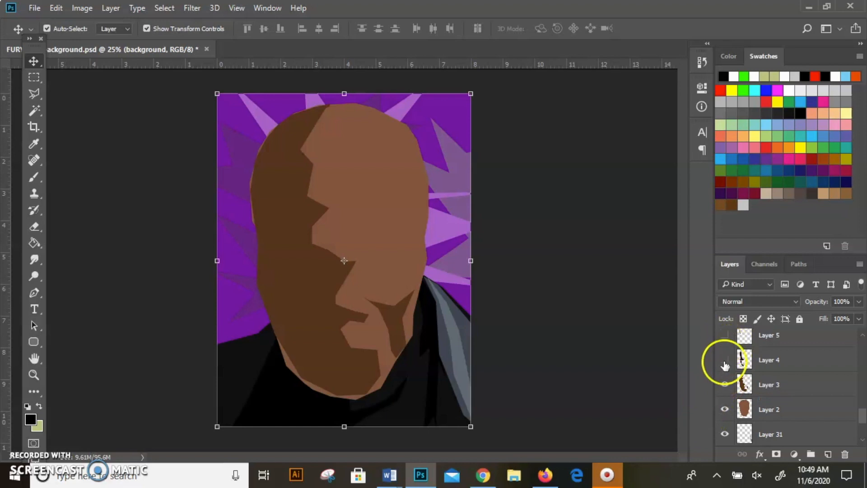
{"action": "left_click", "coordinate": [724, 360]}
{"action": "scroll", "coordinate": [724, 364], "scroll_direction": "up", "scroll_amount": 2}
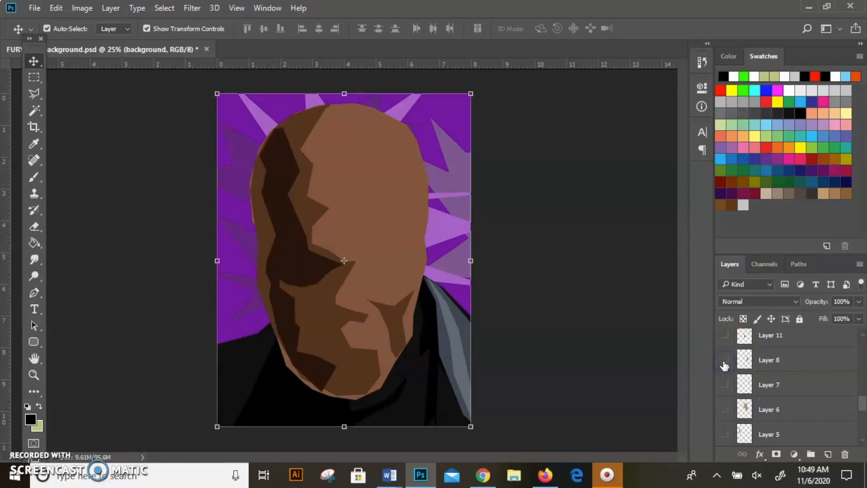
{"action": "left_click", "coordinate": [724, 434]}
{"action": "scroll", "coordinate": [725, 441], "scroll_direction": "down", "scroll_amount": 2}
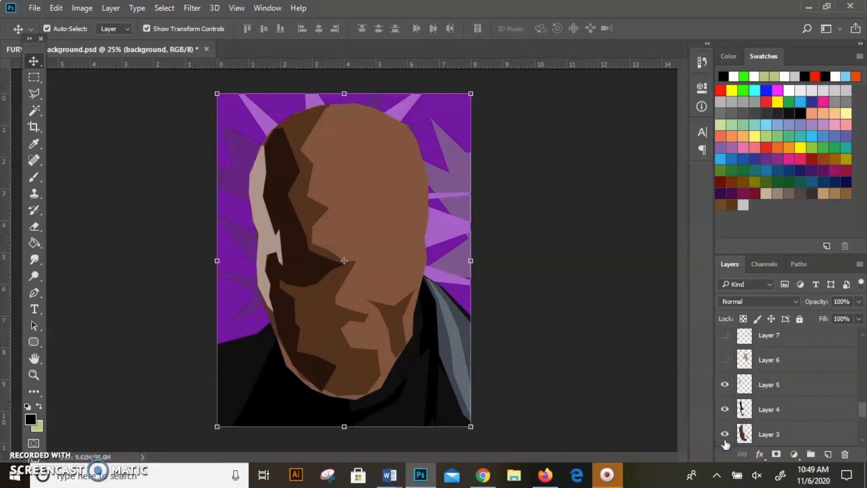
{"action": "left_click", "coordinate": [724, 360]}
{"action": "left_click", "coordinate": [724, 336]}
Show the facial detail layers Layer 8, Layer 11 and Layer 9
{"action": "scroll", "coordinate": [726, 341], "scroll_direction": "up", "scroll_amount": 2}
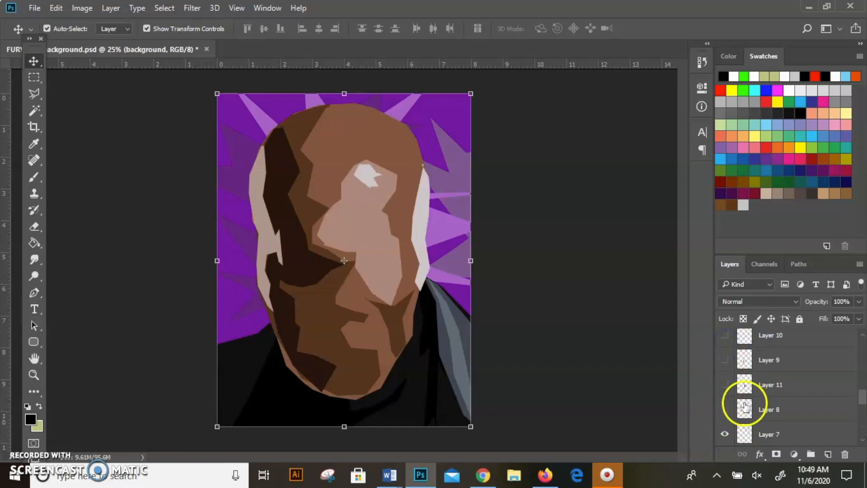
{"action": "left_click", "coordinate": [724, 409]}
{"action": "left_click", "coordinate": [724, 385]}
{"action": "left_click", "coordinate": [724, 359]}
Turn on the facial detail layers from Layer 13 up to Layer 17
{"action": "scroll", "coordinate": [725, 368], "scroll_direction": "up", "scroll_amount": 3}
{"action": "left_click", "coordinate": [724, 433]}
{"action": "left_click", "coordinate": [724, 409]}
{"action": "left_click", "coordinate": [725, 390]}
{"action": "left_click", "coordinate": [724, 360]}
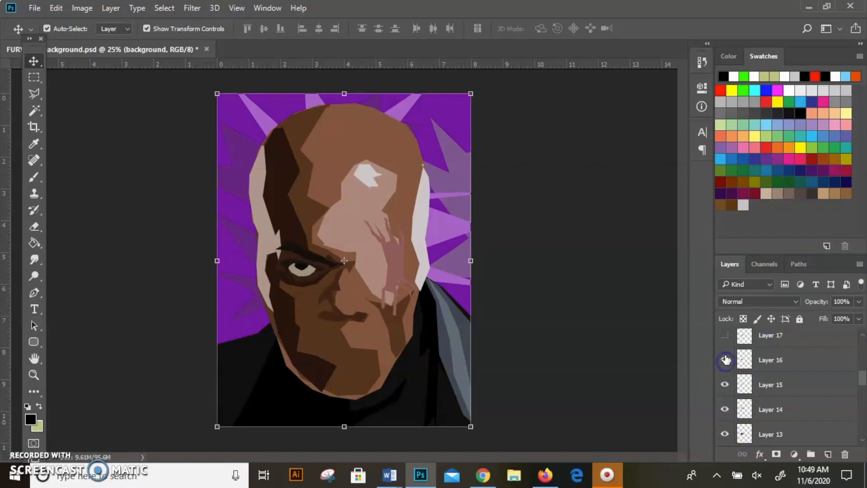
{"action": "left_click", "coordinate": [724, 335]}
Enlarge the layer list area and make the skipped Layer 12 and Layer 10 visible
{"action": "left_click_drag", "start_coordinate": [762, 254], "coordinate": [783, 183]}
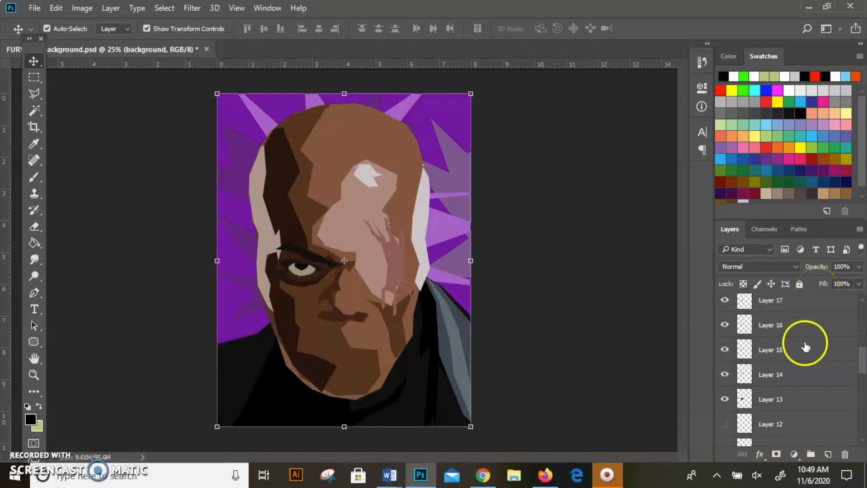
{"action": "left_click", "coordinate": [725, 425]}
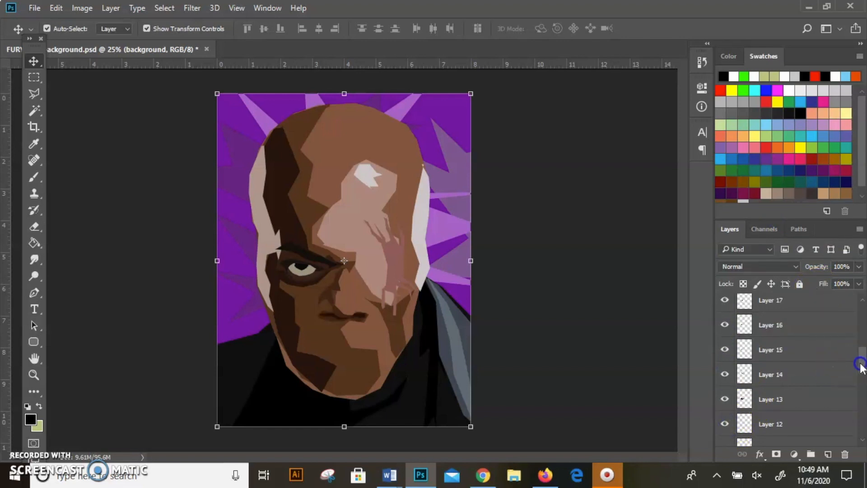
{"action": "left_click_drag", "start_coordinate": [861, 360], "coordinate": [861, 362]}
{"action": "left_click", "coordinate": [724, 434]}
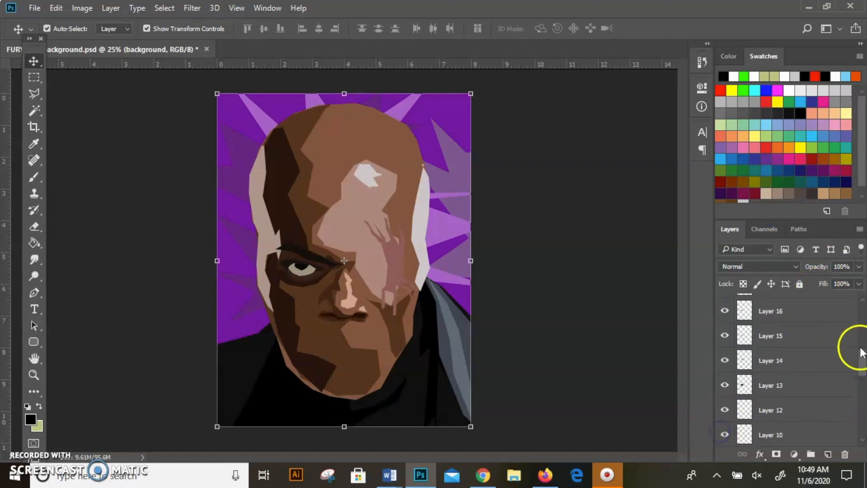
Show the ear and beard layers from Layer 21 up to Layer 24
{"action": "left_click_drag", "start_coordinate": [863, 372], "coordinate": [863, 352]}
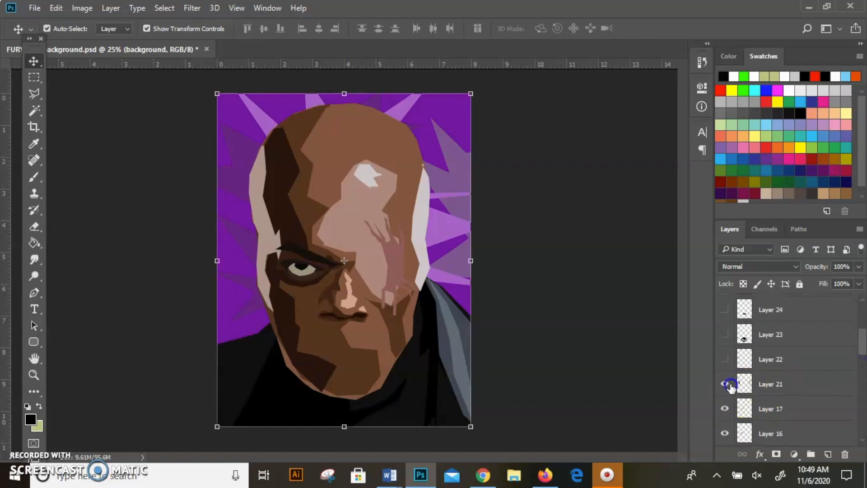
{"action": "left_click", "coordinate": [725, 383]}
{"action": "left_click", "coordinate": [725, 359]}
{"action": "left_click", "coordinate": [725, 334]}
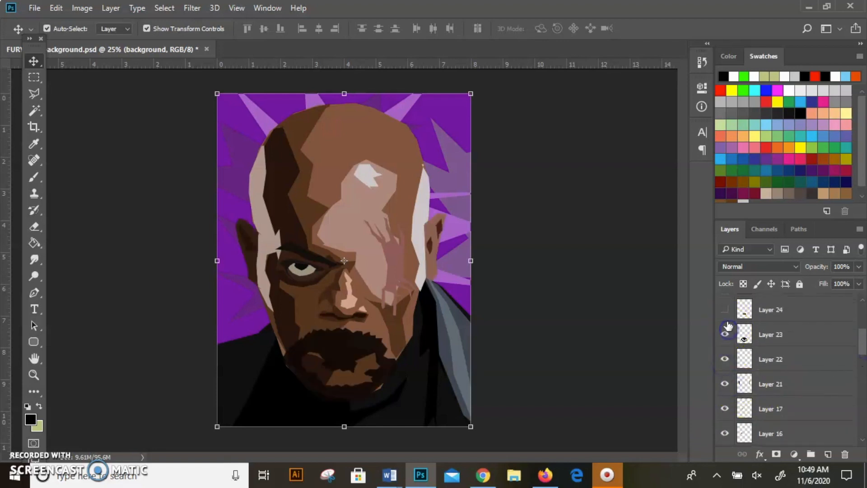
{"action": "left_click", "coordinate": [726, 310]}
Turn on the lip and eye patch layers: Layer 25, Layer 26, Layer 18, Layer 19 and Layer 20
{"action": "scroll", "coordinate": [728, 316], "scroll_direction": "up", "scroll_amount": 2}
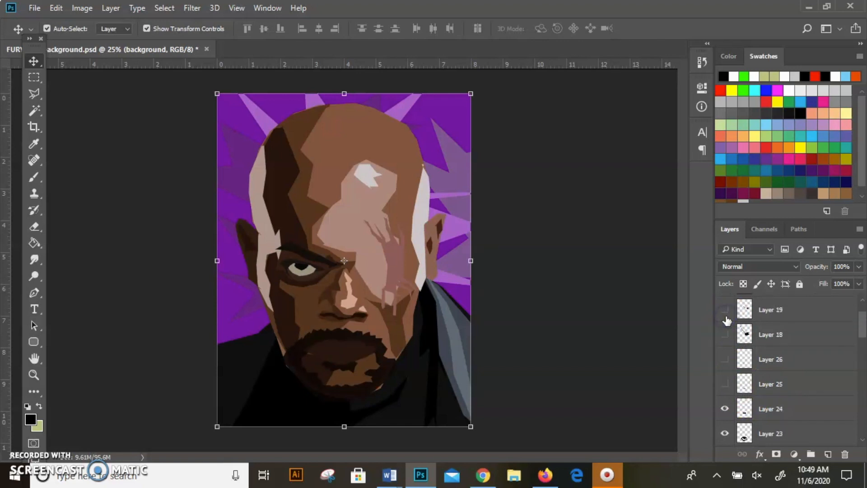
{"action": "left_click", "coordinate": [724, 383]}
{"action": "left_click", "coordinate": [725, 359]}
{"action": "left_click", "coordinate": [725, 334]}
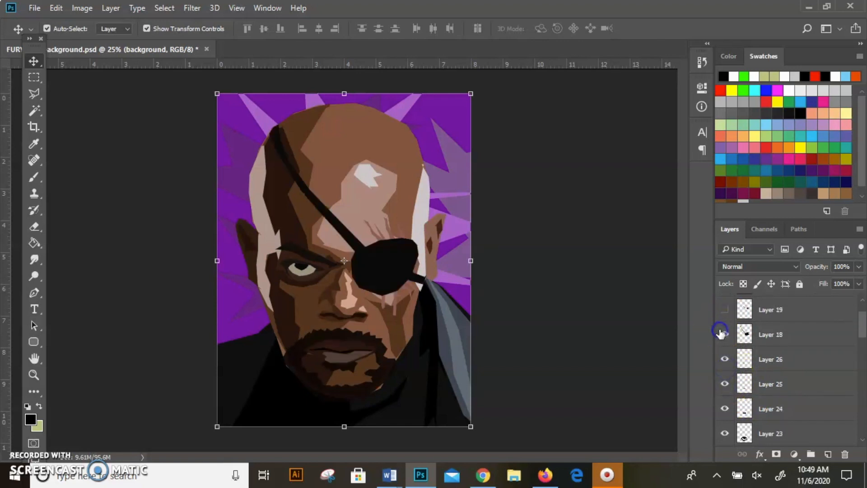
{"action": "left_click", "coordinate": [724, 309]}
{"action": "scroll", "coordinate": [776, 334], "scroll_direction": "up", "scroll_amount": 2}
{"action": "left_click", "coordinate": [725, 331]}
Toggle the visibility of the Layer 1 reference photo to compare it with the flat-colour portrait
{"action": "left_click", "coordinate": [725, 307]}
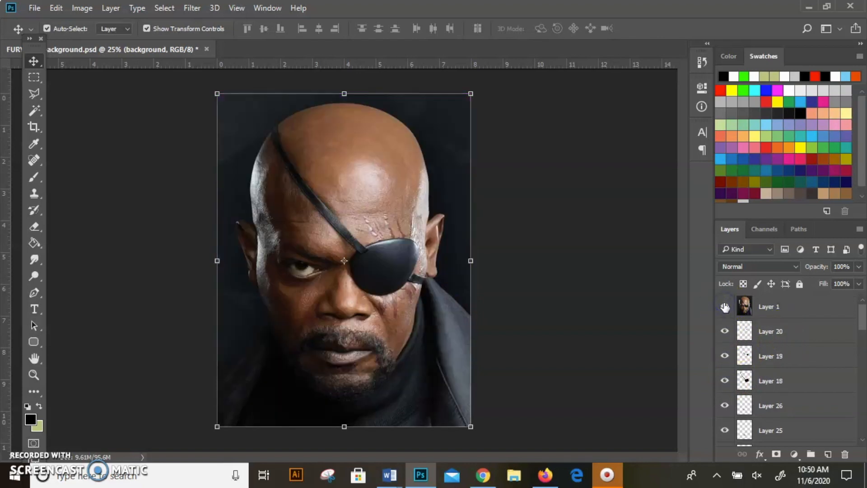
{"action": "left_click", "coordinate": [724, 306]}
{"action": "left_click", "coordinate": [724, 306]}
{"action": "left_click", "coordinate": [725, 299]}
{"action": "left_click", "coordinate": [725, 301]}
{"action": "left_click", "coordinate": [725, 300]}
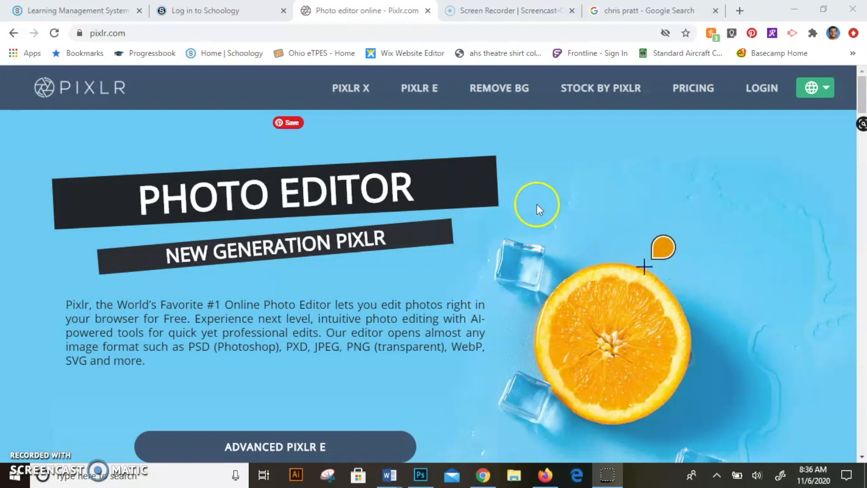
Launch the Advanced Pixlr E editor from the Pixlr home page
{"action": "scroll", "coordinate": [533, 240], "scroll_direction": "down", "scroll_amount": 3}
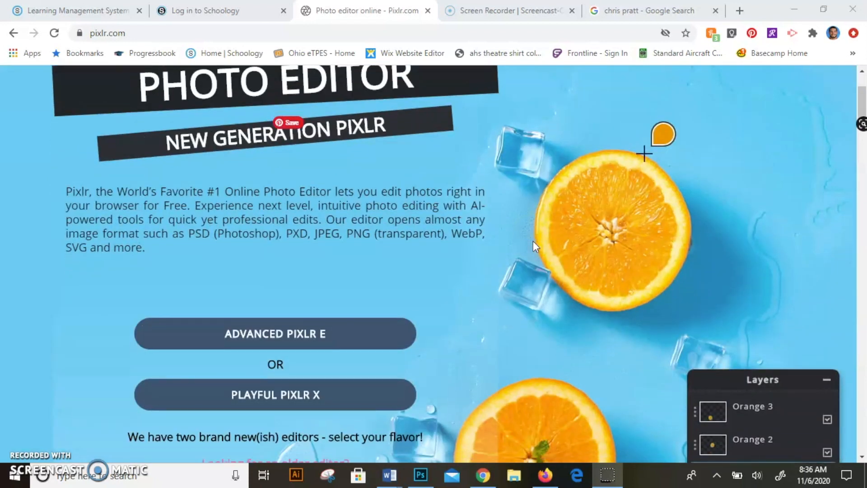
{"action": "scroll", "coordinate": [533, 241], "scroll_direction": "up", "scroll_amount": 3}
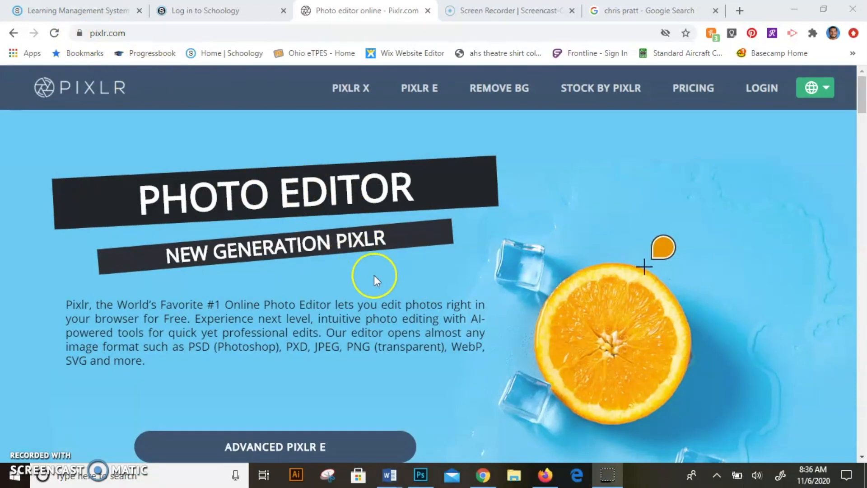
{"action": "scroll", "coordinate": [374, 276], "scroll_direction": "down", "scroll_amount": 3}
{"action": "scroll", "coordinate": [374, 275], "scroll_direction": "down", "scroll_amount": 1}
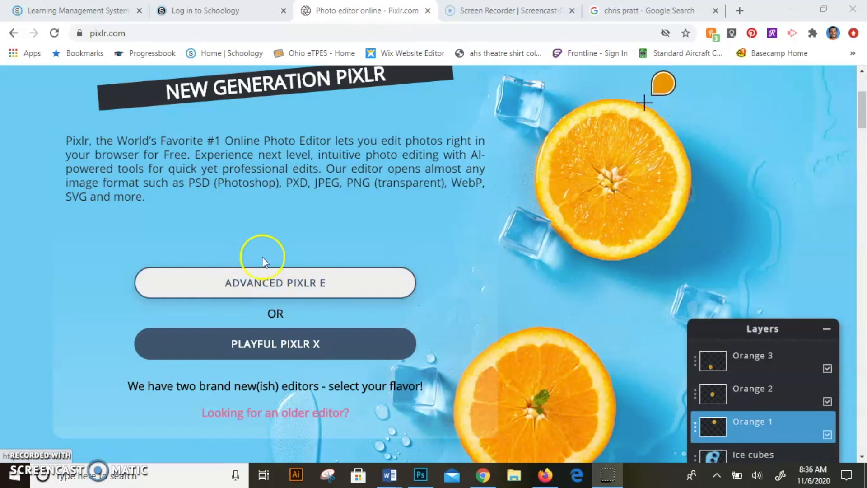
{"action": "left_click", "coordinate": [280, 287]}
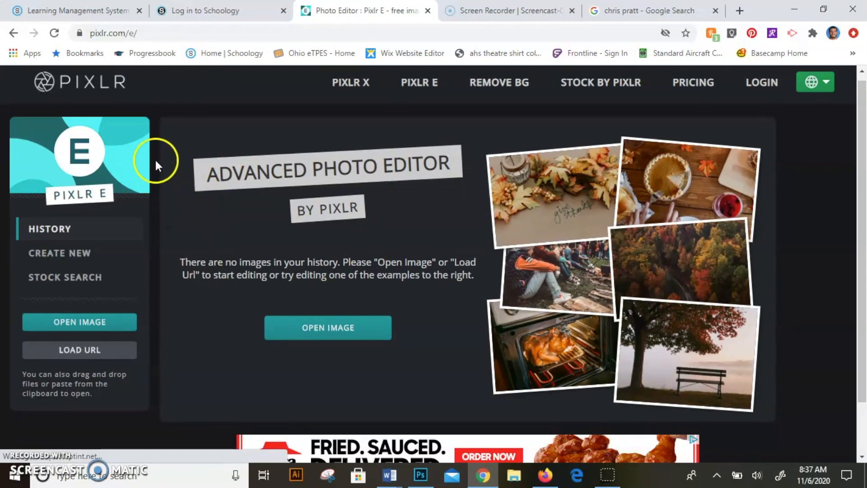
Begin a new image and name it "Portrait" followed by the person's surname
{"action": "left_click", "coordinate": [83, 249]}
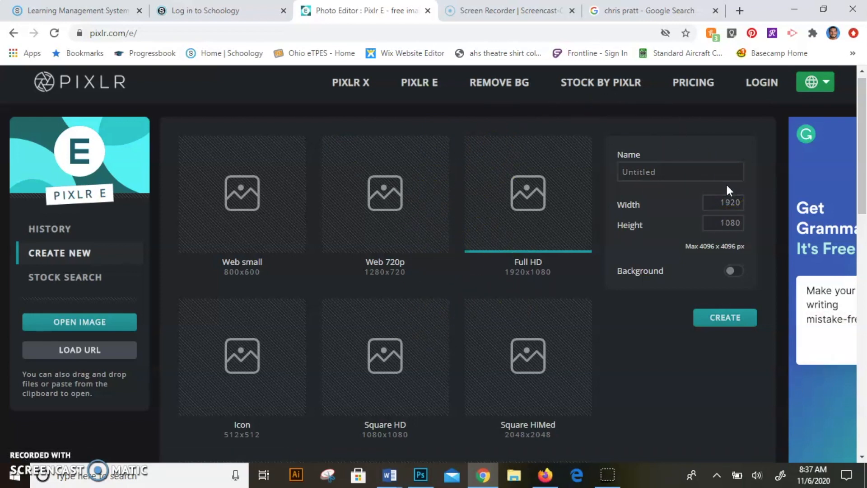
{"action": "left_click", "coordinate": [654, 153]}
{"action": "left_click", "coordinate": [663, 170]}
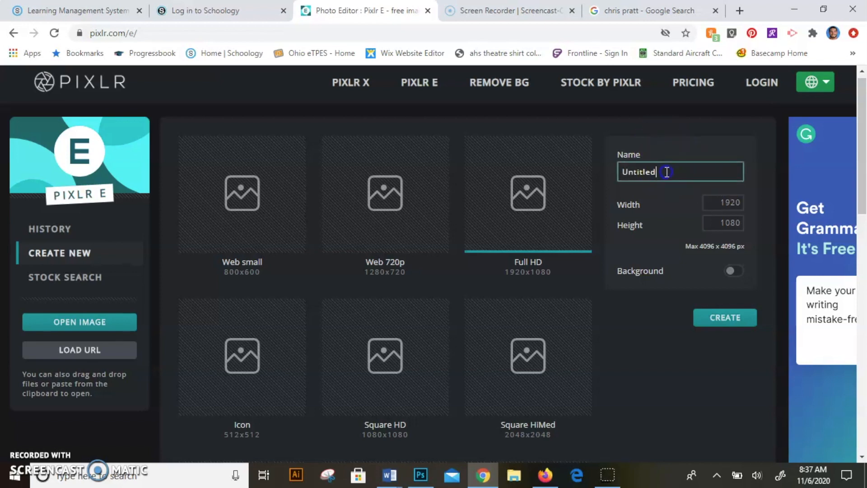
{"action": "left_click_drag", "start_coordinate": [666, 170], "coordinate": [600, 165]}
{"action": "type", "text": "Po"}
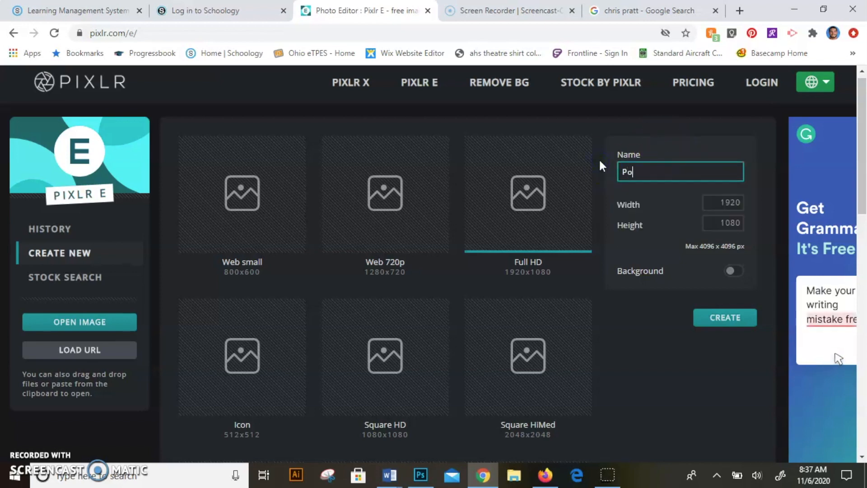
{"action": "type", "text": "r"}
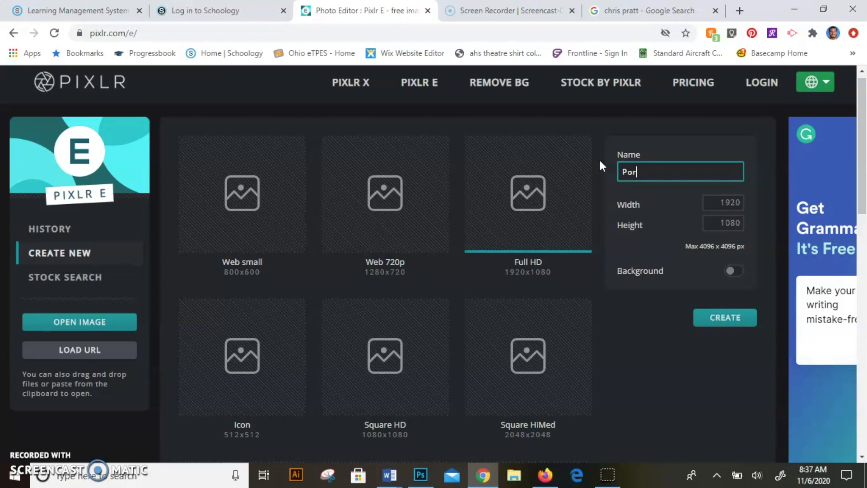
{"action": "type", "text": "trait She"}
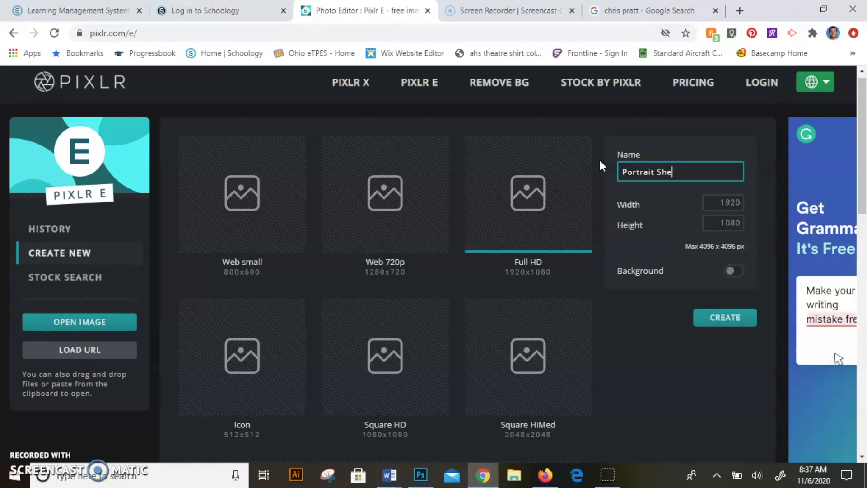
{"action": "type", "text": "lton"}
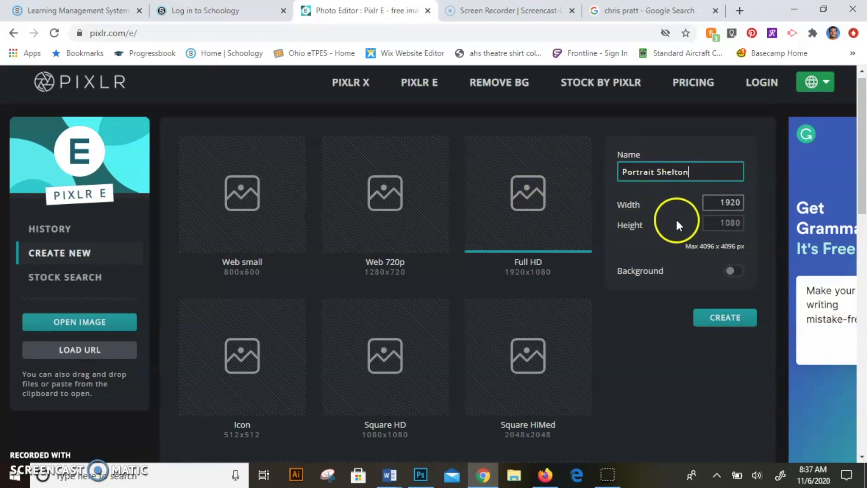
Set the image width to 2000 and height to 2600 pixels and create the blank canvas
{"action": "double_click", "coordinate": [722, 205]}
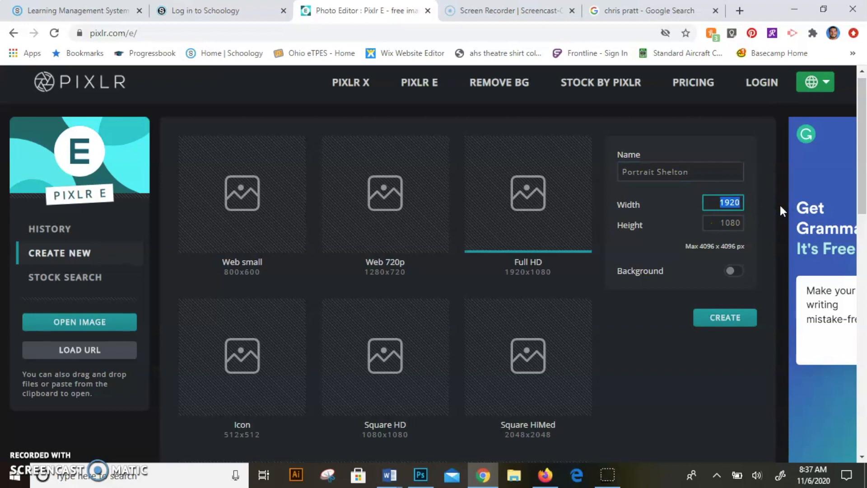
{"action": "type", "text": "2"}
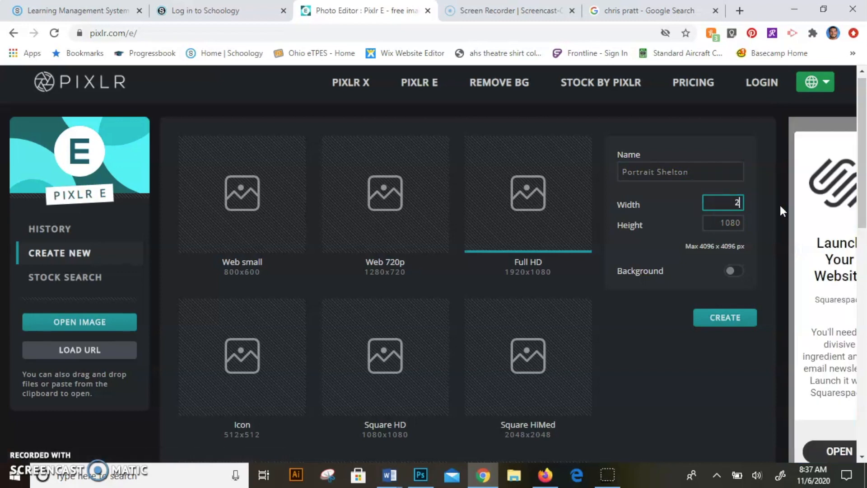
{"action": "type", "text": "000"}
{"action": "left_click_drag", "start_coordinate": [698, 220], "coordinate": [748, 217]}
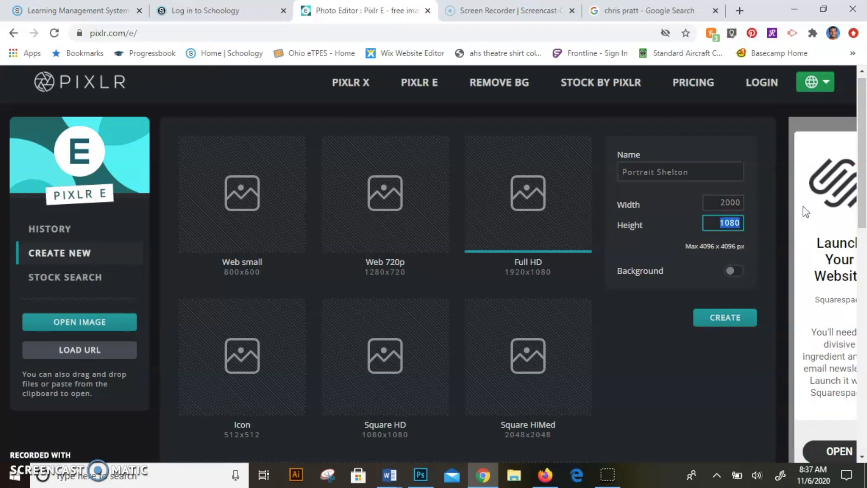
{"action": "type", "text": "2600"}
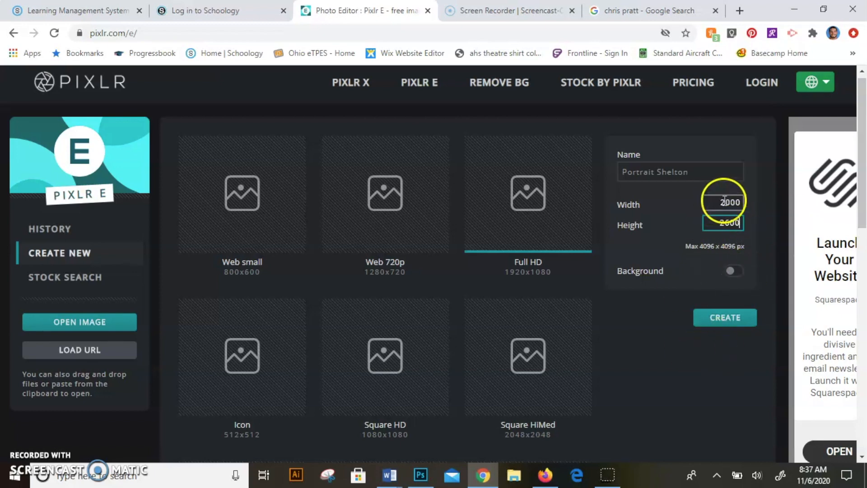
{"action": "left_click", "coordinate": [725, 318]}
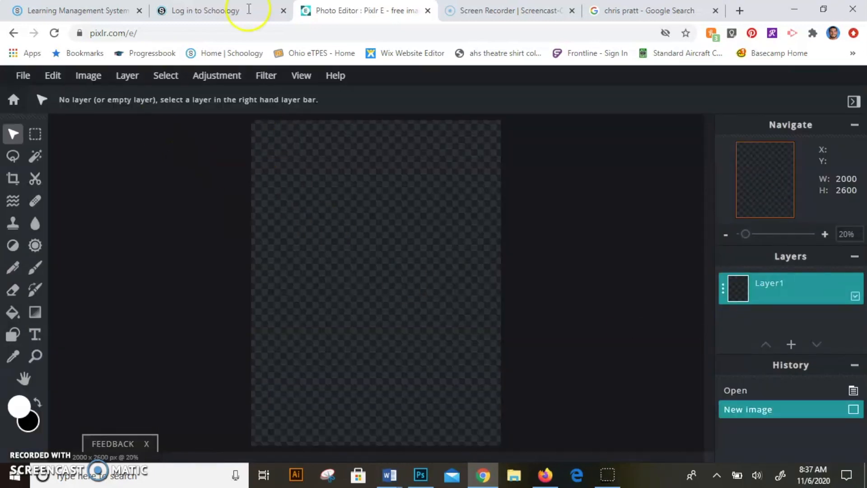
Copy the previewed 1200 × 800 portrait photo from the Google image results and paste it into the blank Pixlr E canvas
{"action": "left_click", "coordinate": [632, 10]}
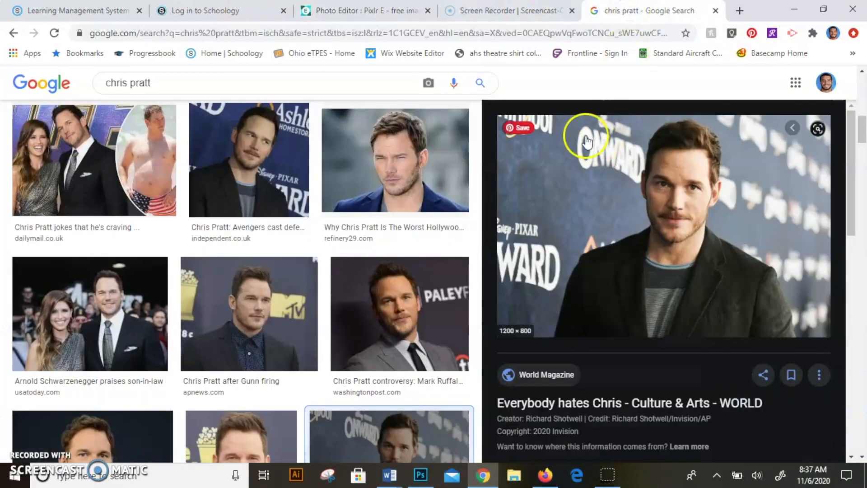
{"action": "right_click", "coordinate": [662, 191]}
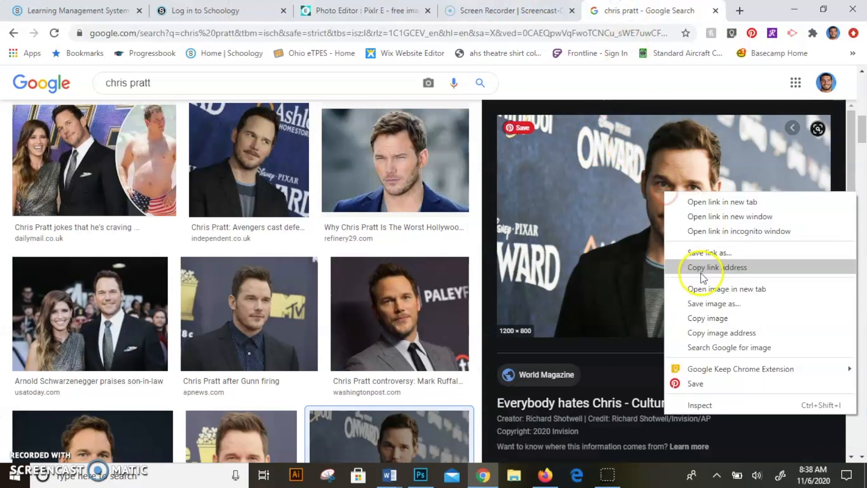
{"action": "left_click", "coordinate": [698, 319]}
{"action": "left_click", "coordinate": [361, 10]}
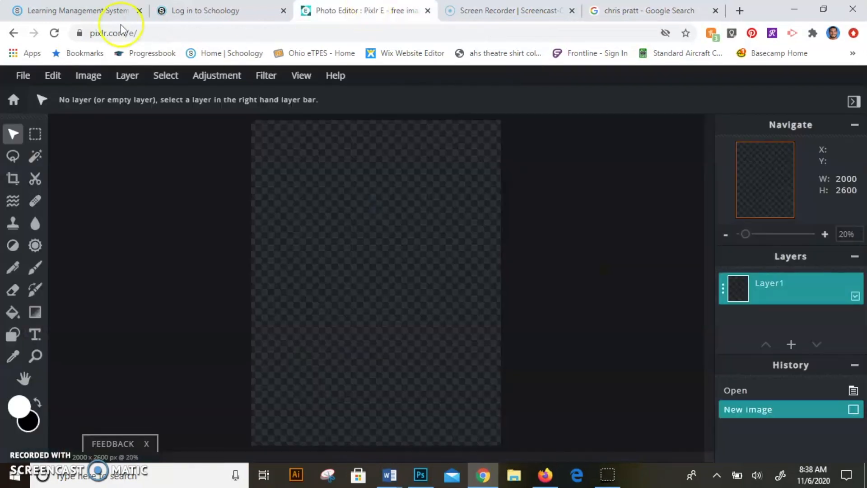
{"action": "left_click", "coordinate": [51, 75]}
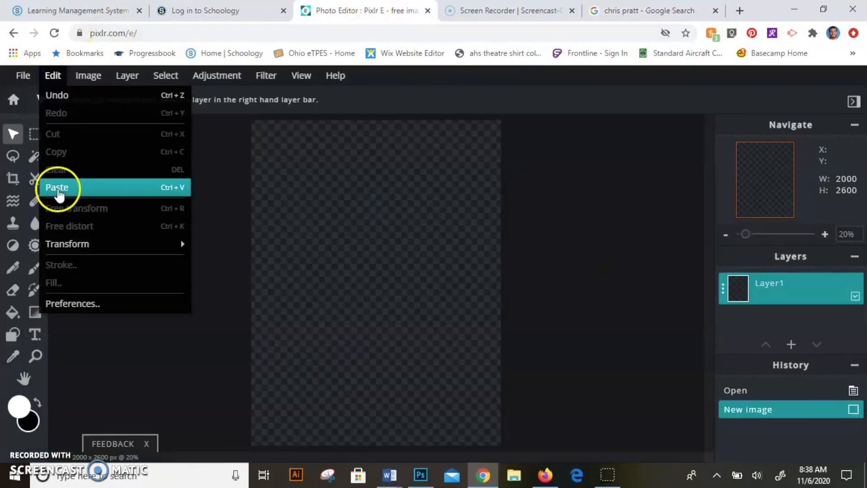
{"action": "left_click", "coordinate": [58, 191]}
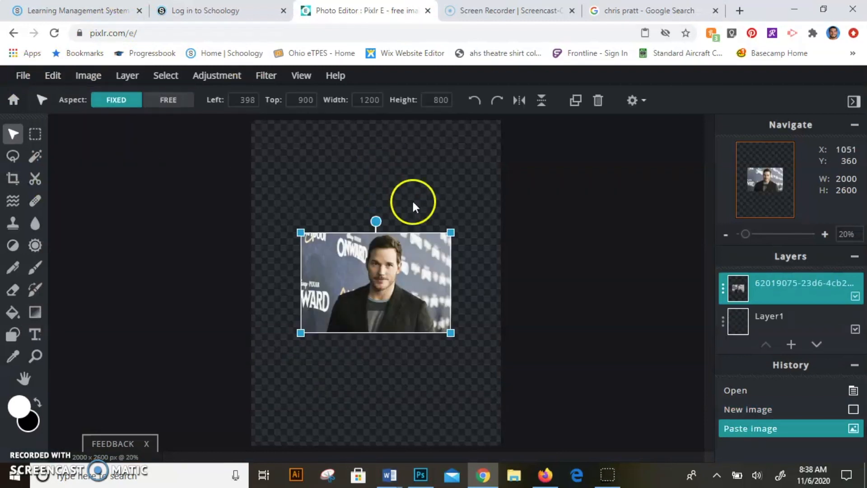
Enlarge the pasted photo proportionally to about 3983 x 2655 pixels and position it so the head and shoulders fill the canvas
{"action": "left_click_drag", "start_coordinate": [450, 332], "coordinate": [594, 428]}
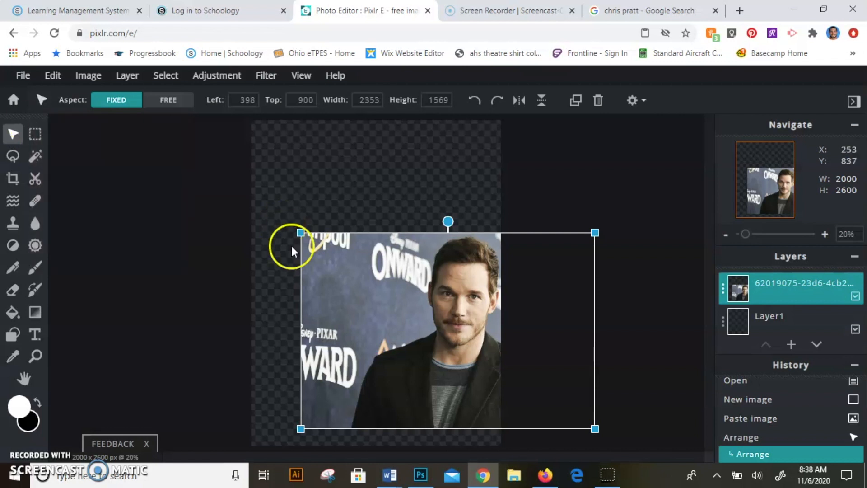
{"action": "left_click_drag", "start_coordinate": [301, 233], "coordinate": [147, 130]}
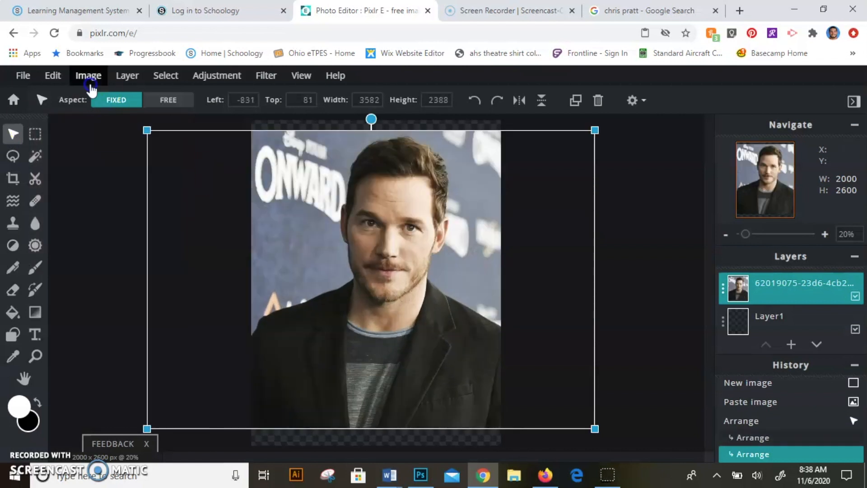
{"action": "left_click_drag", "start_coordinate": [593, 428], "coordinate": [676, 460]}
{"action": "left_click_drag", "start_coordinate": [463, 298], "coordinate": [415, 284]}
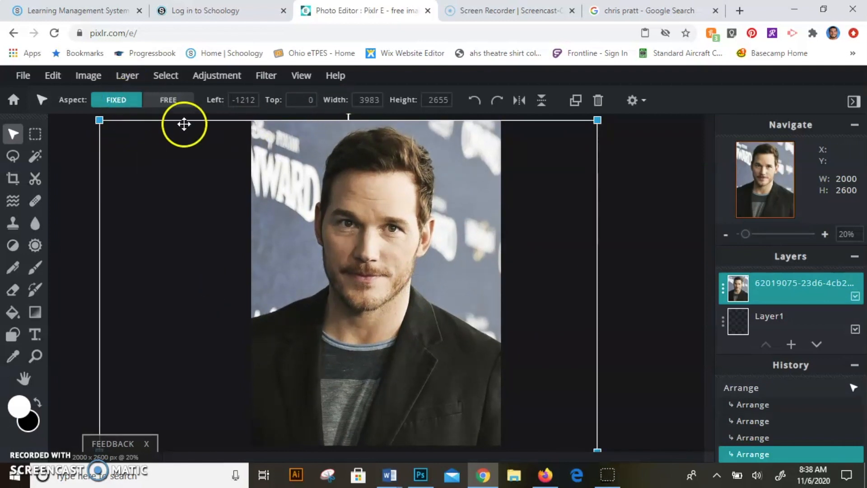
{"action": "left_click", "coordinate": [291, 185]}
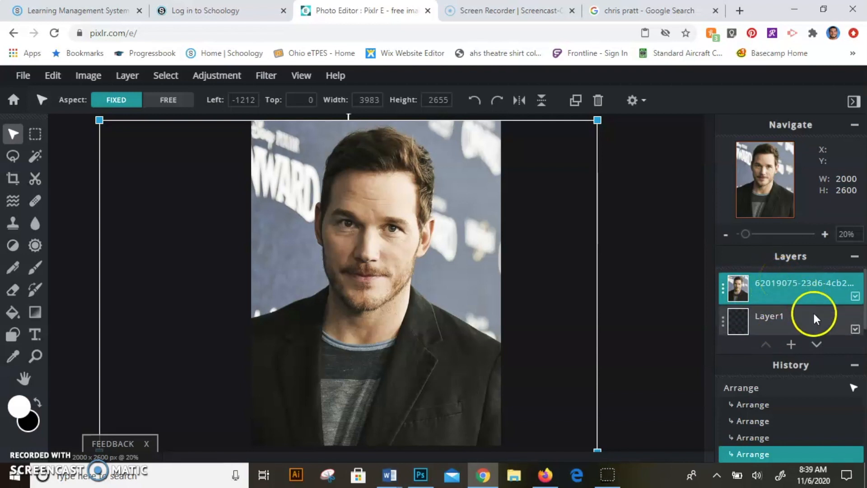
Add a new empty layer above the reference photo
{"action": "left_click", "coordinate": [791, 344]}
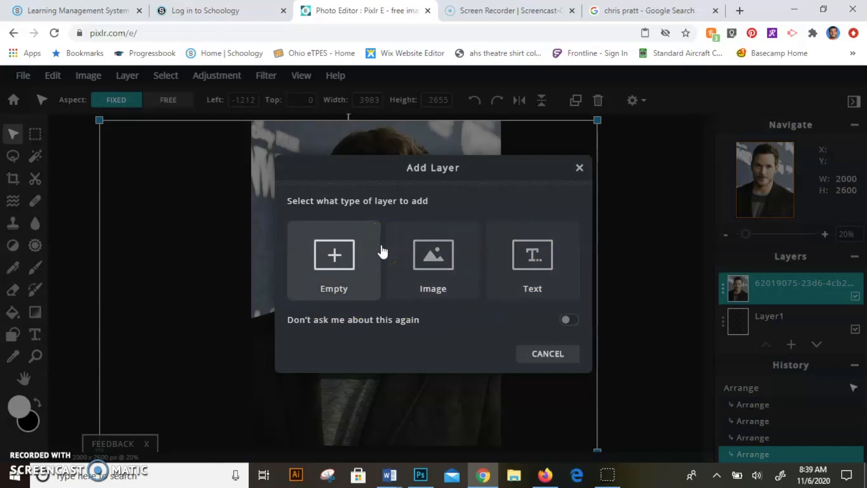
{"action": "left_click", "coordinate": [322, 282]}
{"action": "left_click", "coordinate": [553, 372]}
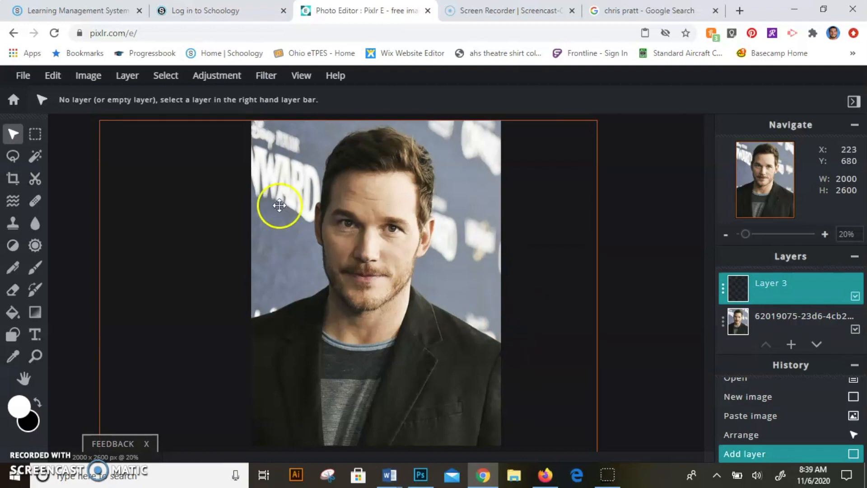
Start a polygon lasso outline on the empty layer, tracing from the shirt collar up the neck and cheek past the ear to the hair
{"action": "left_click", "coordinate": [13, 157]}
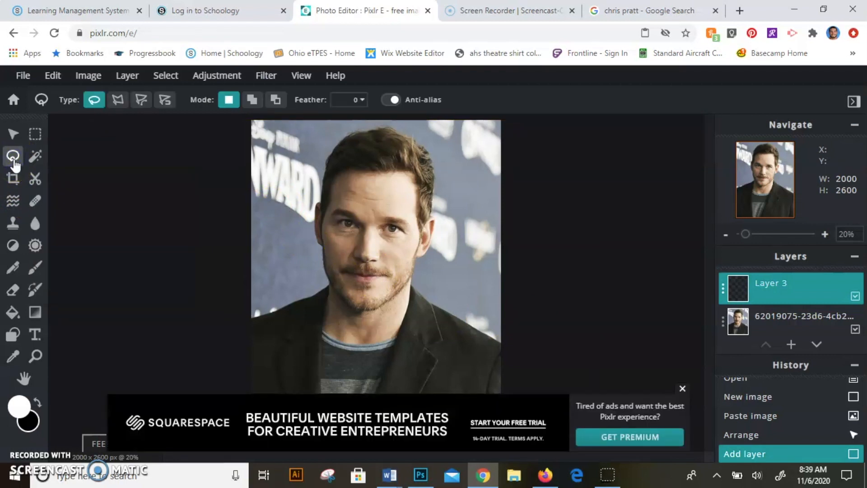
{"action": "left_click", "coordinate": [119, 103]}
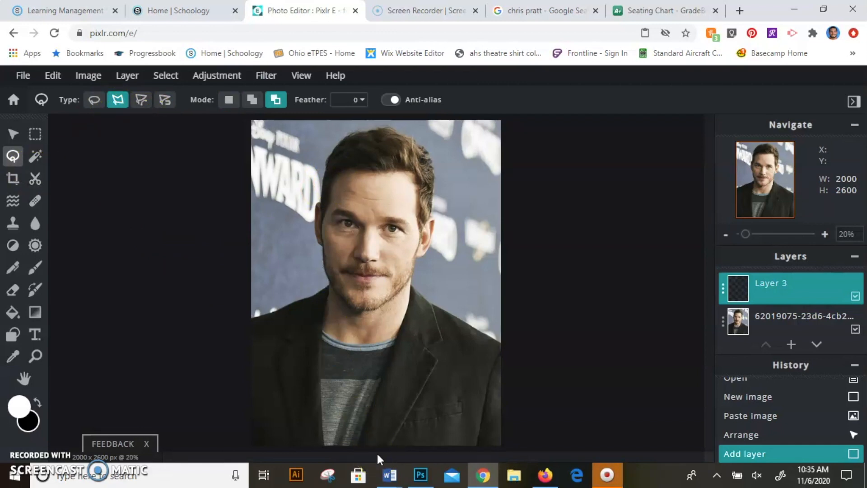
{"action": "scroll", "coordinate": [377, 451], "scroll_direction": "up", "scroll_amount": 1}
{"action": "scroll", "coordinate": [439, 316], "scroll_direction": "down", "scroll_amount": 1}
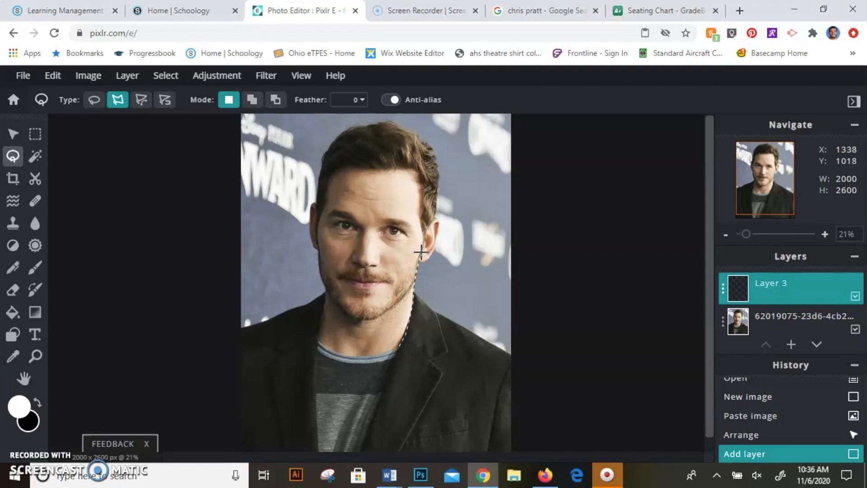
{"action": "scroll", "coordinate": [422, 245], "scroll_direction": "up", "scroll_amount": 2}
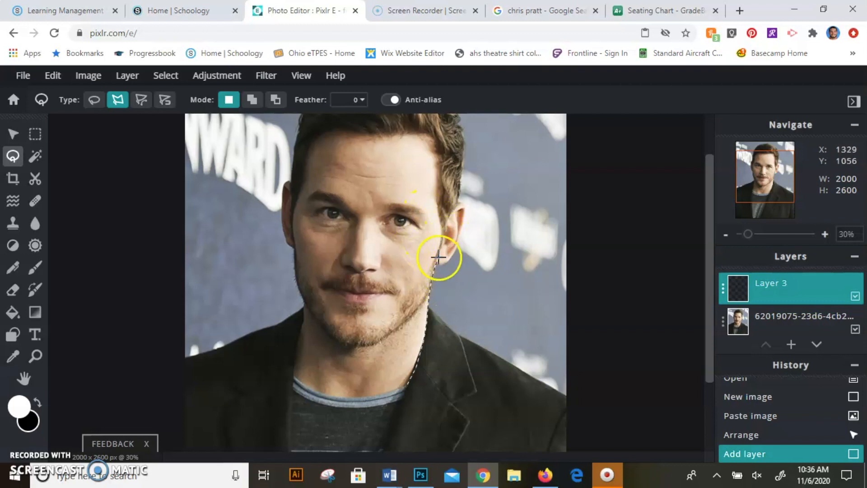
{"action": "left_click", "coordinate": [443, 242]}
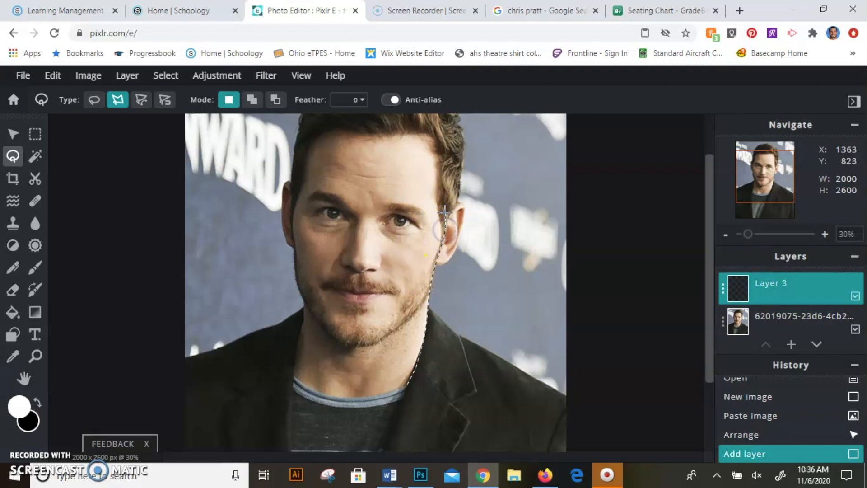
{"action": "left_click", "coordinate": [447, 187]}
{"action": "left_click", "coordinate": [451, 155]}
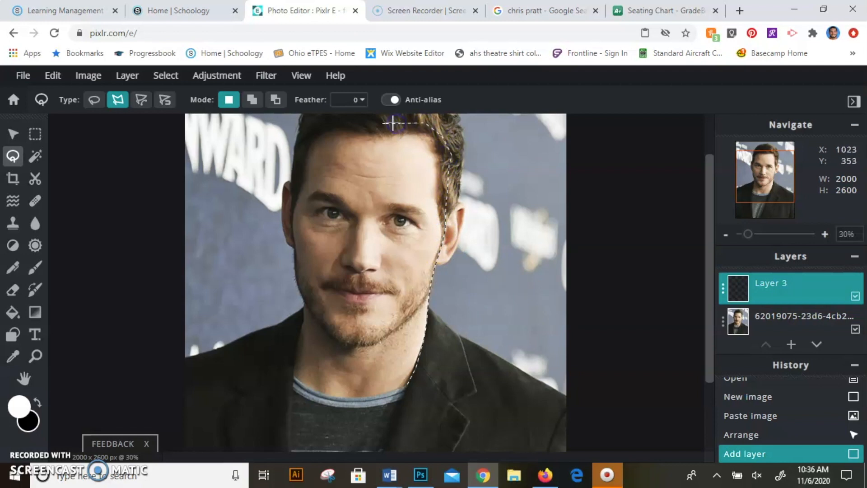
Continue the lasso across the hairline, down the other side of the face and neck, and along the collar to close the selection
{"action": "left_click", "coordinate": [343, 123]}
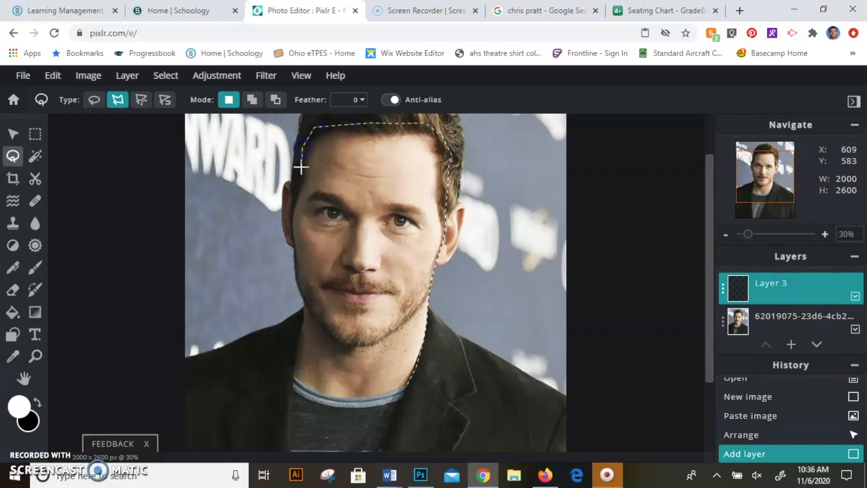
{"action": "left_click", "coordinate": [296, 206]}
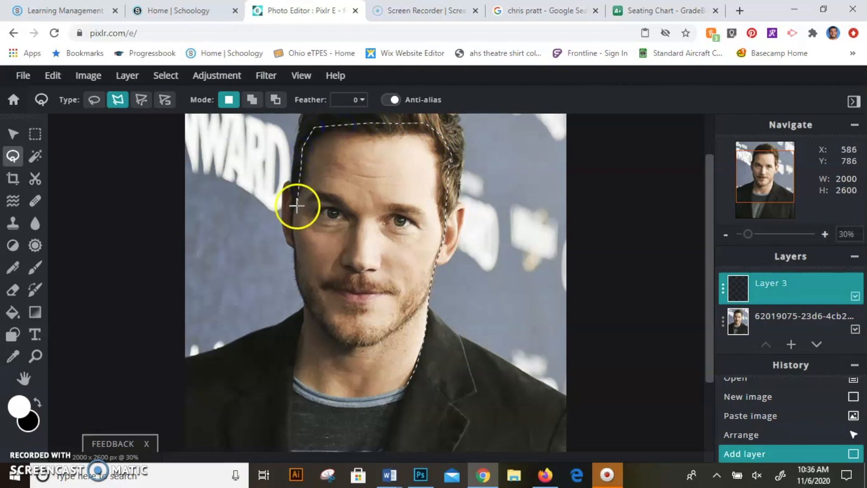
{"action": "left_click", "coordinate": [292, 228]}
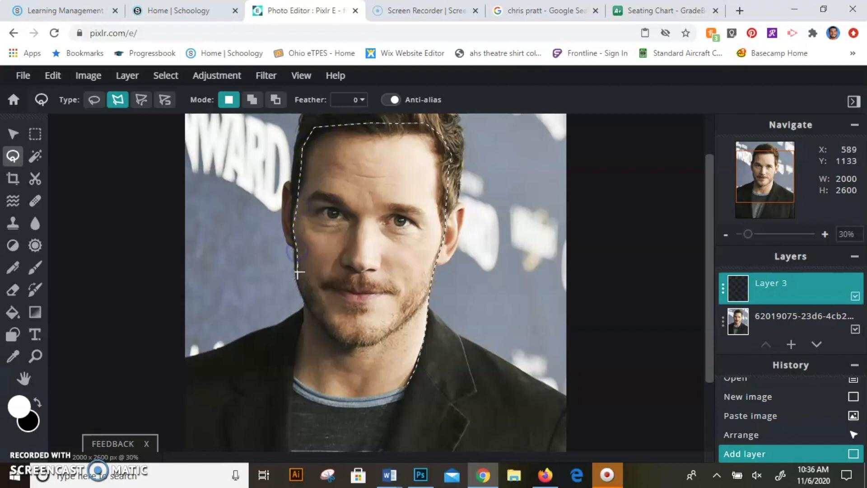
{"action": "left_click", "coordinate": [297, 271]}
{"action": "left_click", "coordinate": [304, 321]}
{"action": "left_click", "coordinate": [296, 356]}
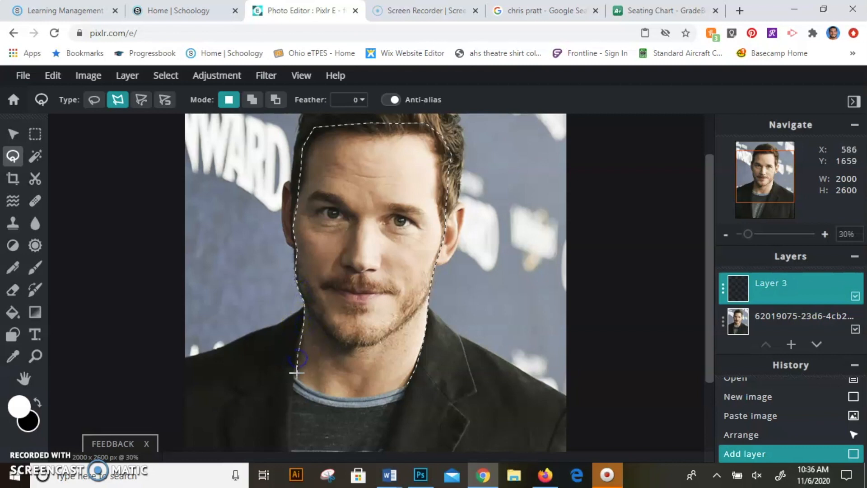
{"action": "left_click", "coordinate": [295, 377]}
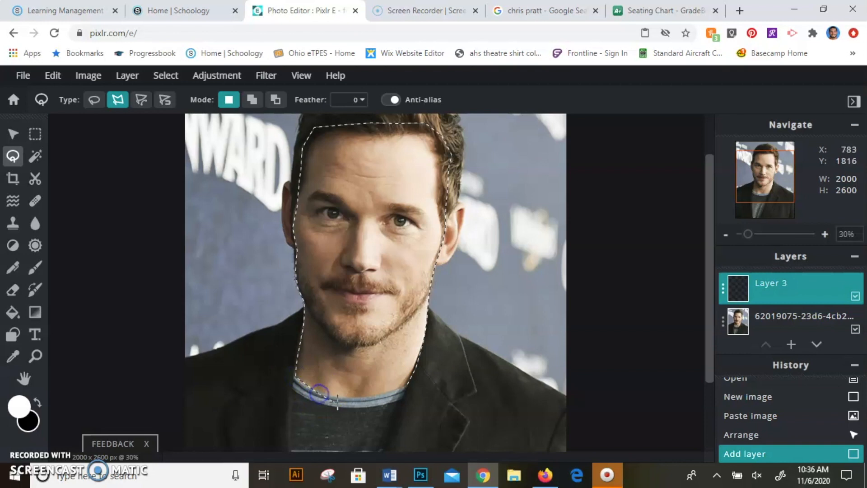
{"action": "left_click", "coordinate": [341, 399]}
{"action": "left_click", "coordinate": [396, 389]}
{"action": "left_click", "coordinate": [404, 387]}
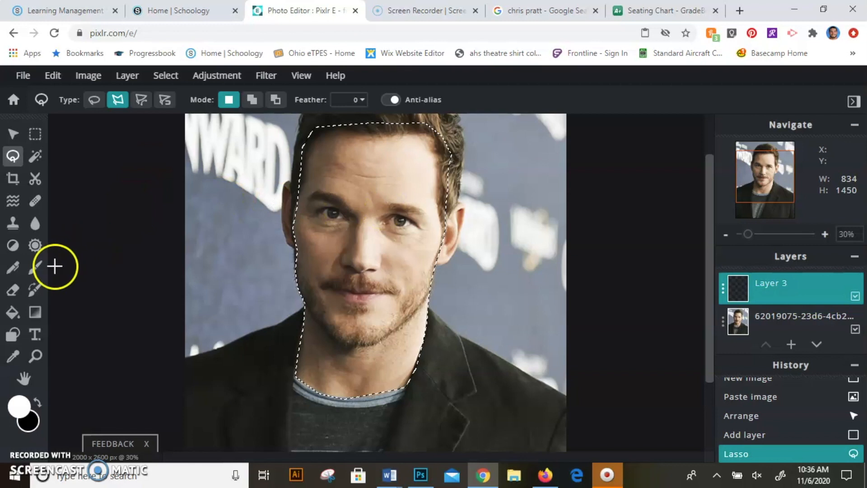
Sample a light skin tone from the forehead in the photo as the main colour with the Picker
{"action": "left_click", "coordinate": [13, 356]}
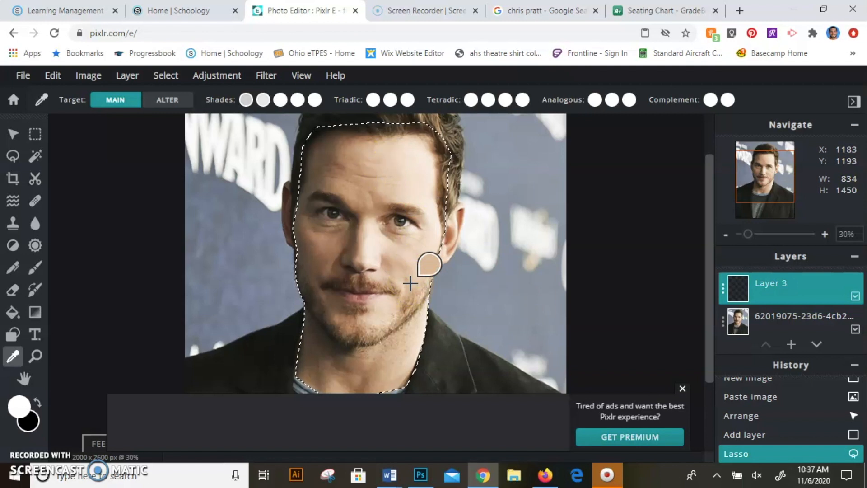
{"action": "left_click_drag", "start_coordinate": [345, 170], "coordinate": [325, 159]}
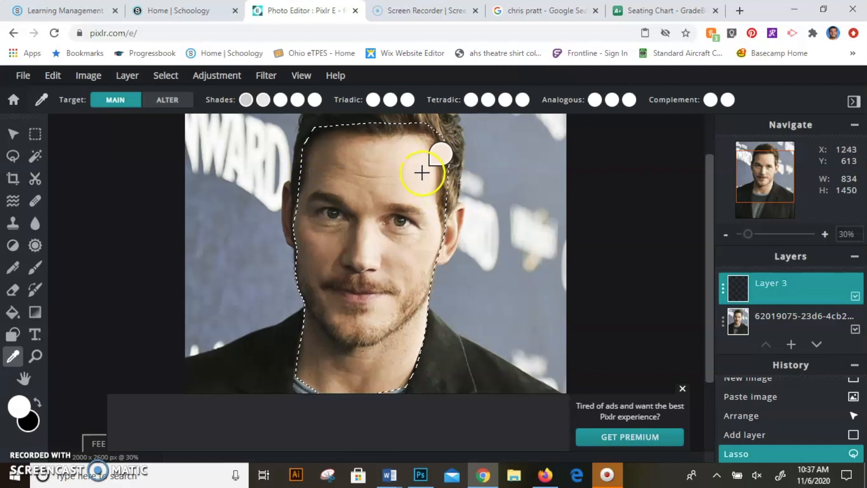
{"action": "left_click_drag", "start_coordinate": [401, 184], "coordinate": [389, 180]}
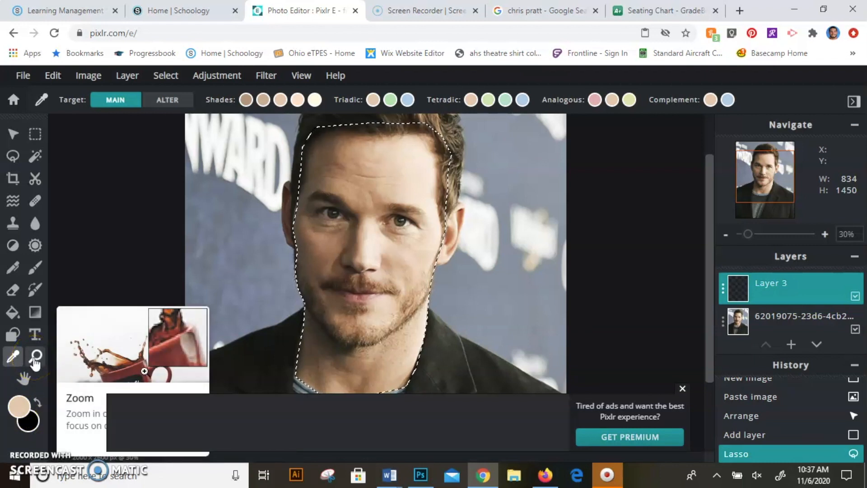
Fill the face and neck selection on Layer 3 with the sampled skin tone, deselect it, and dismiss the advertisement
{"action": "left_click", "coordinate": [17, 316]}
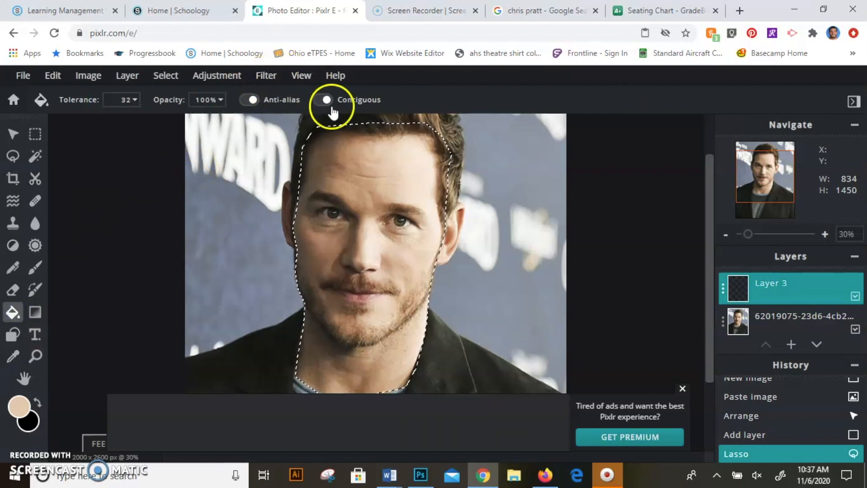
{"action": "left_click", "coordinate": [364, 178]}
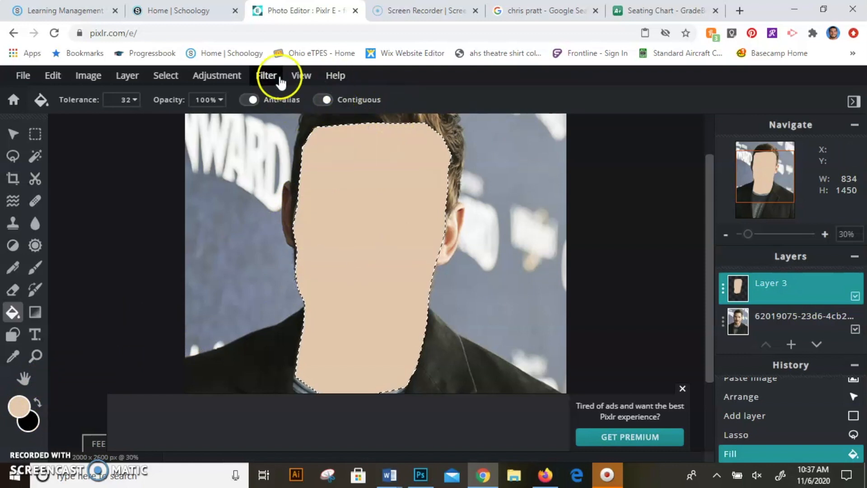
{"action": "left_click", "coordinate": [165, 76]}
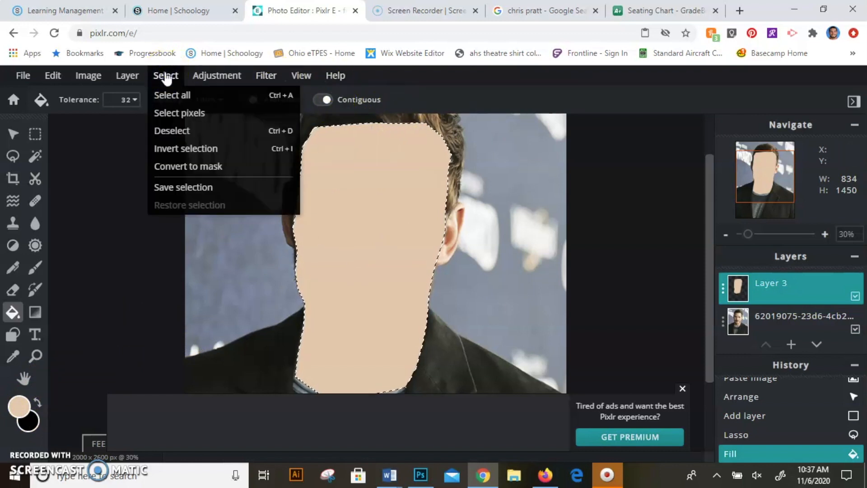
{"action": "left_click", "coordinate": [167, 131]}
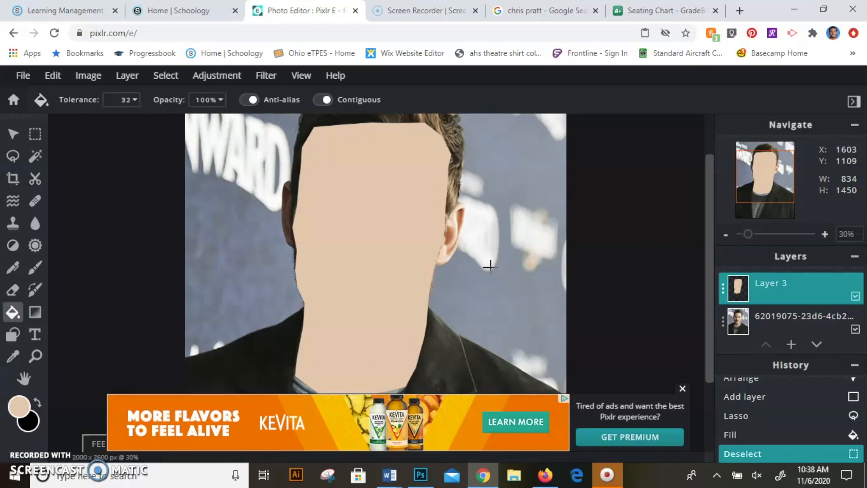
{"action": "left_click", "coordinate": [681, 389]}
{"action": "left_click", "coordinate": [530, 282]}
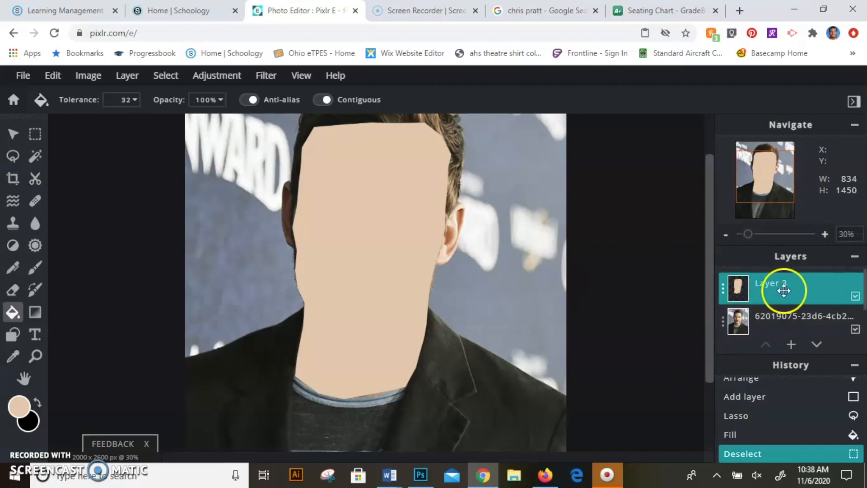
Move the reference photo layer above Layer 3 and try out its transparency setting, ending at 100
{"action": "left_click_drag", "start_coordinate": [771, 325], "coordinate": [772, 287]}
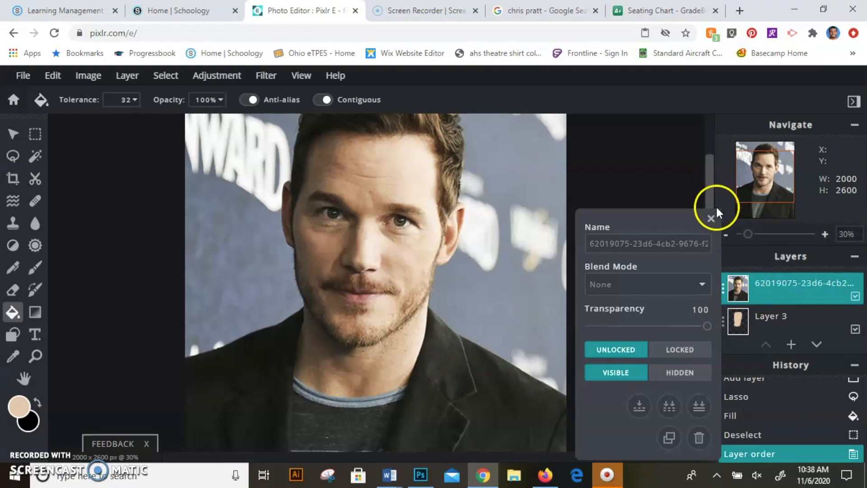
{"action": "left_click", "coordinate": [710, 219]}
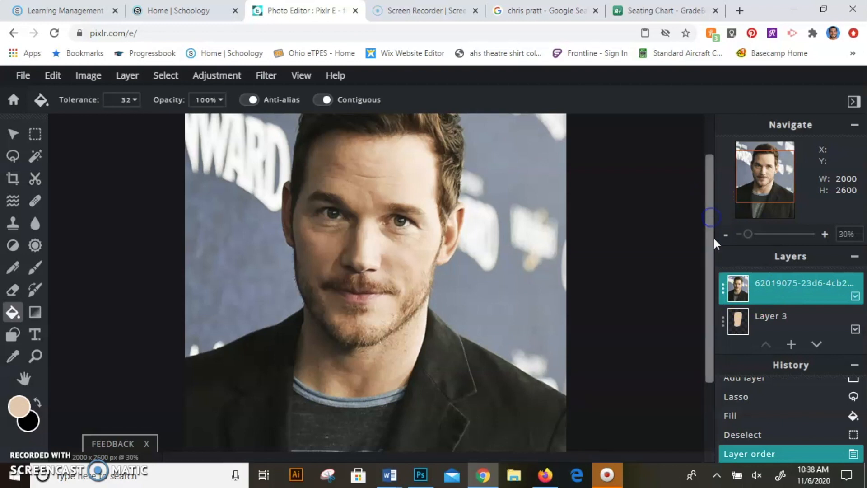
{"action": "left_click", "coordinate": [721, 292]}
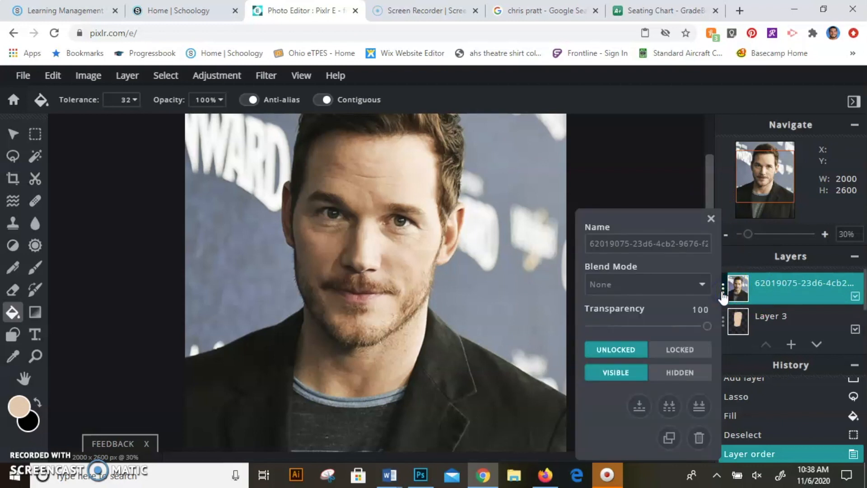
{"action": "left_click_drag", "start_coordinate": [706, 327], "coordinate": [724, 340]}
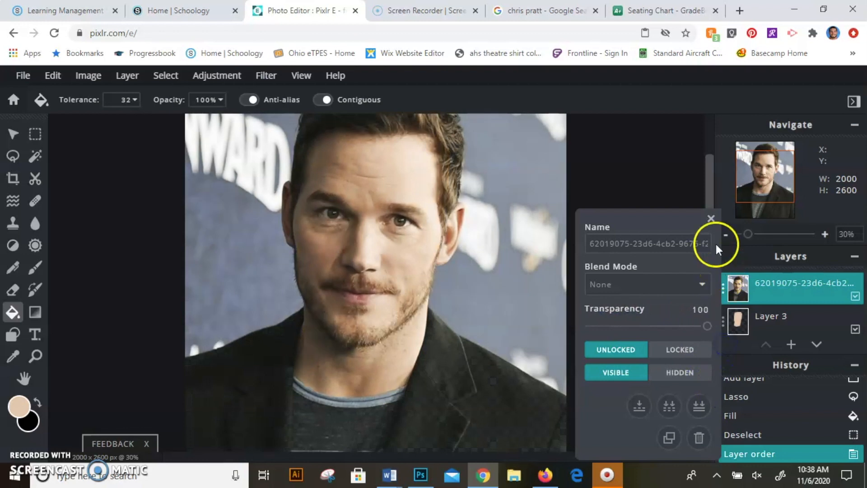
Close the layer settings, add an empty layer above the reference photo, and set the lasso to its polygonal type
{"action": "left_click", "coordinate": [711, 219]}
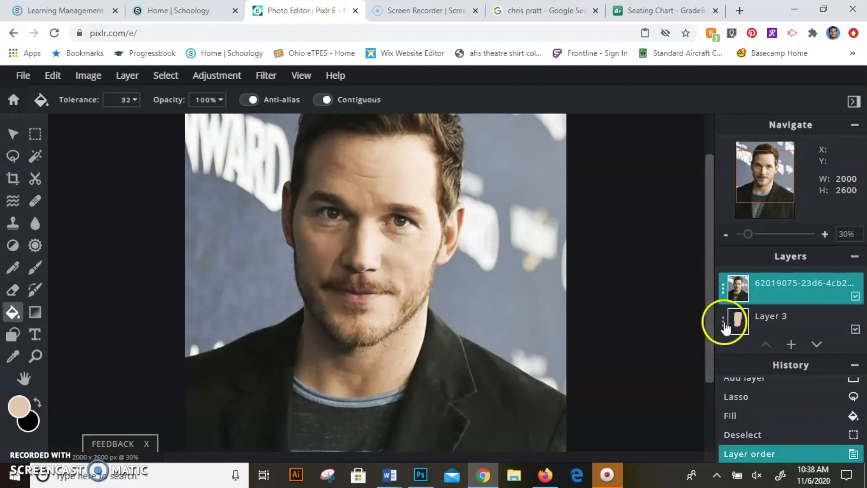
{"action": "left_click", "coordinate": [790, 344]}
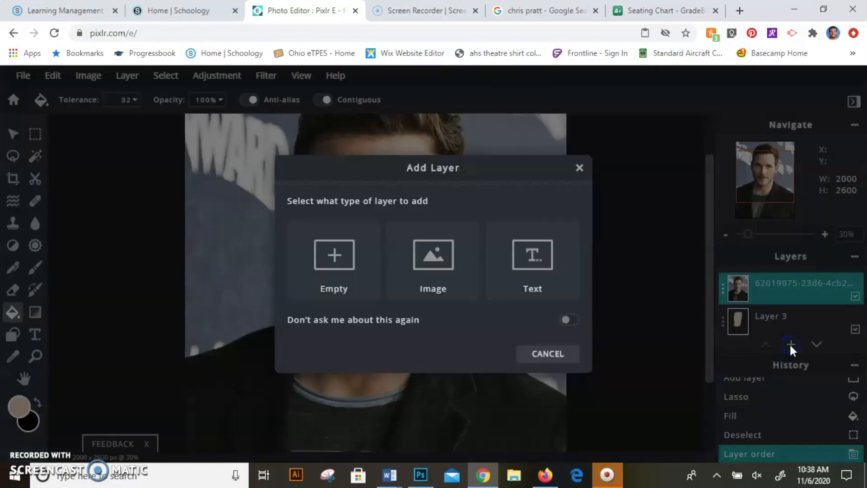
{"action": "left_click", "coordinate": [339, 275]}
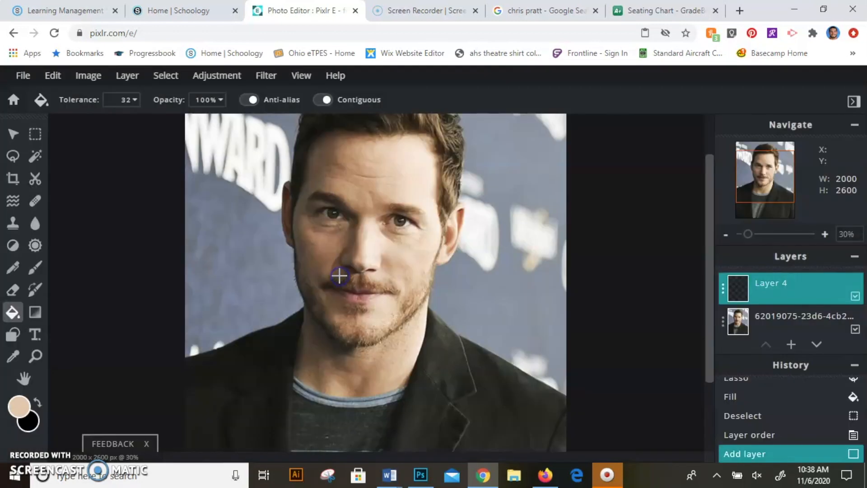
{"action": "left_click", "coordinate": [13, 156]}
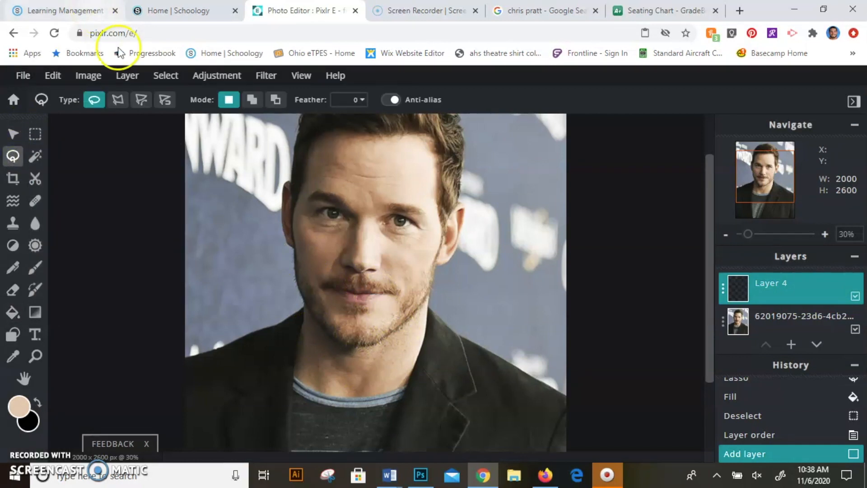
{"action": "left_click", "coordinate": [117, 99]}
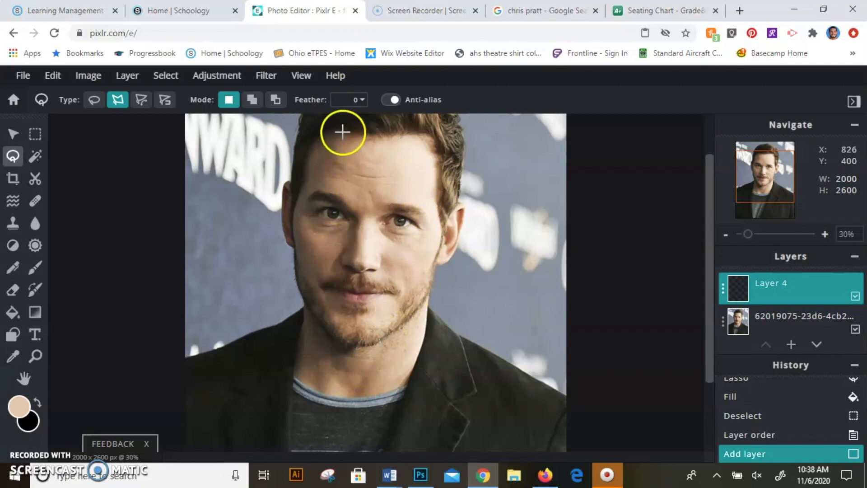
Trace the shadow edge with the polygonal lasso from the hairline down the forehead, nose and mouth to the chin
{"action": "left_click", "coordinate": [345, 134]}
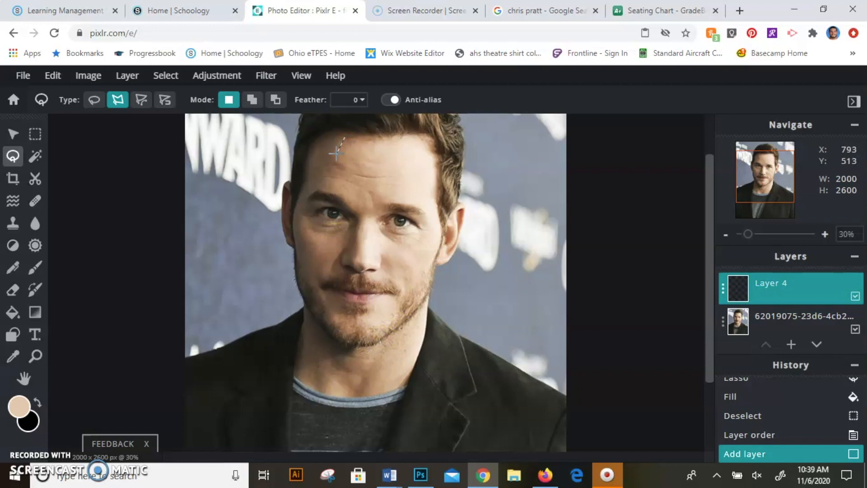
{"action": "left_click", "coordinate": [334, 187]}
{"action": "left_click", "coordinate": [363, 224]}
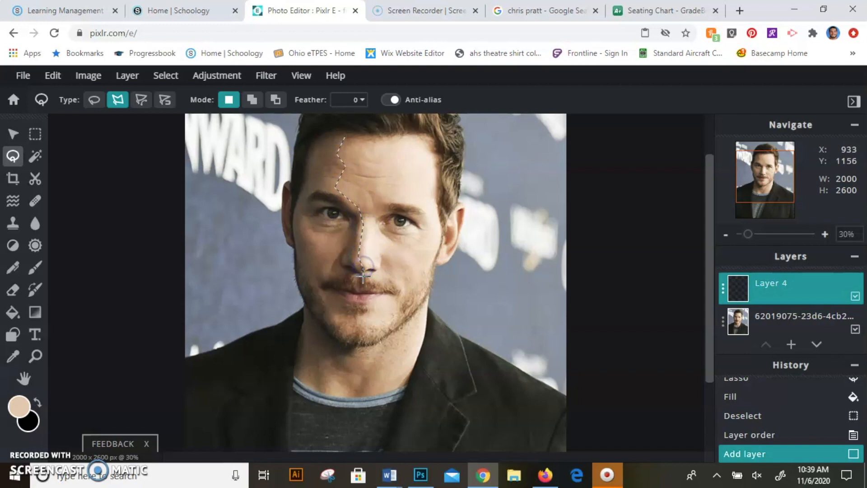
{"action": "left_click", "coordinate": [362, 305]}
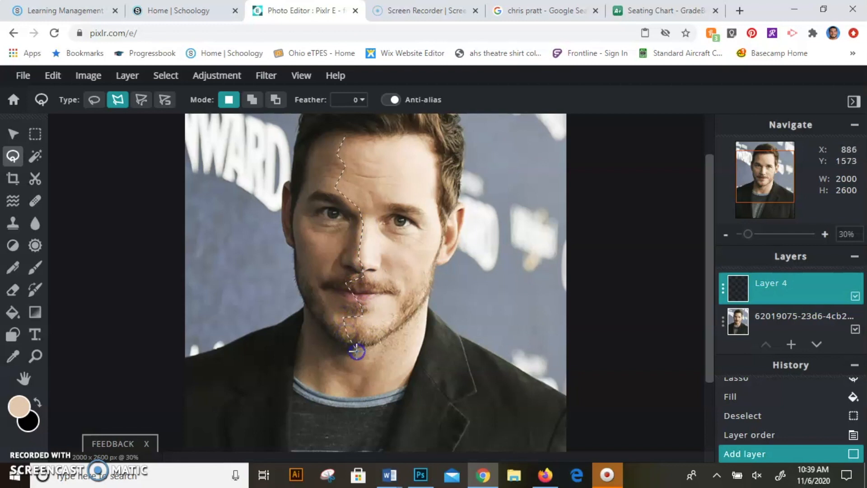
Continue the lasso across the neck, up the shaded jaw and side of the face, and along the hairline to close the selection
{"action": "left_click", "coordinate": [313, 367]}
{"action": "left_click", "coordinate": [293, 375]}
{"action": "left_click", "coordinate": [299, 336]}
{"action": "left_click", "coordinate": [304, 303]}
{"action": "left_click", "coordinate": [293, 245]}
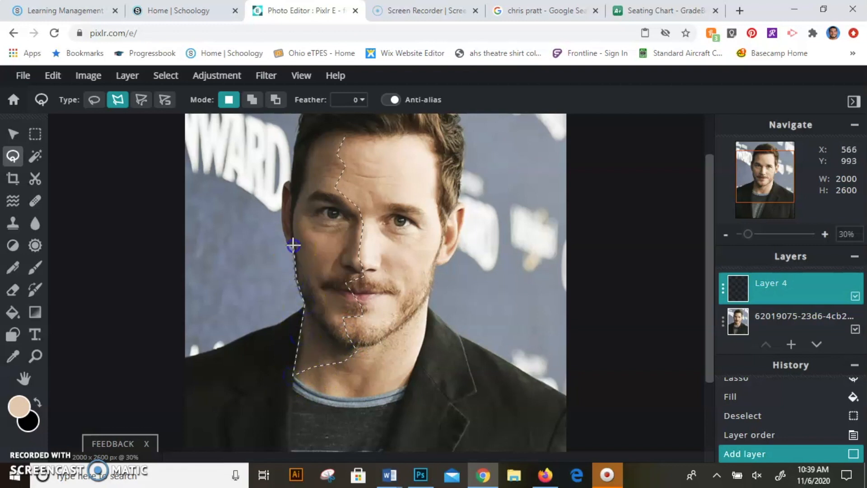
{"action": "left_click", "coordinate": [301, 160]}
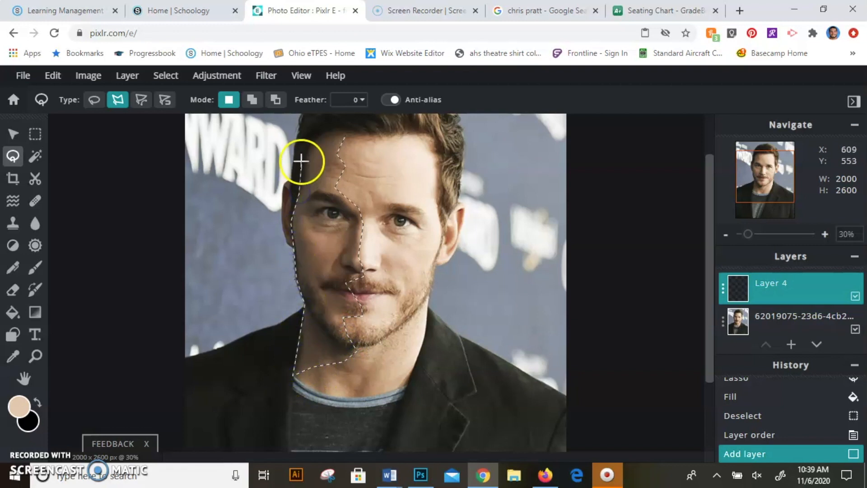
{"action": "left_click", "coordinate": [310, 136]}
{"action": "left_click", "coordinate": [340, 127]}
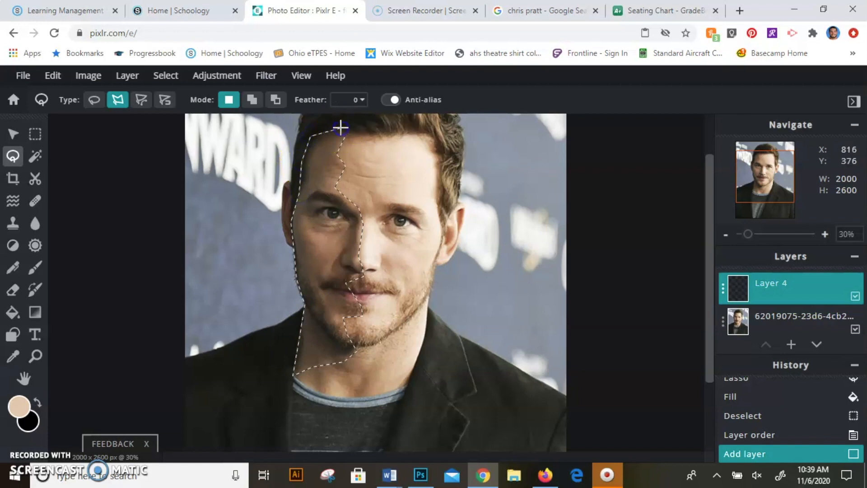
{"action": "left_click", "coordinate": [341, 127]}
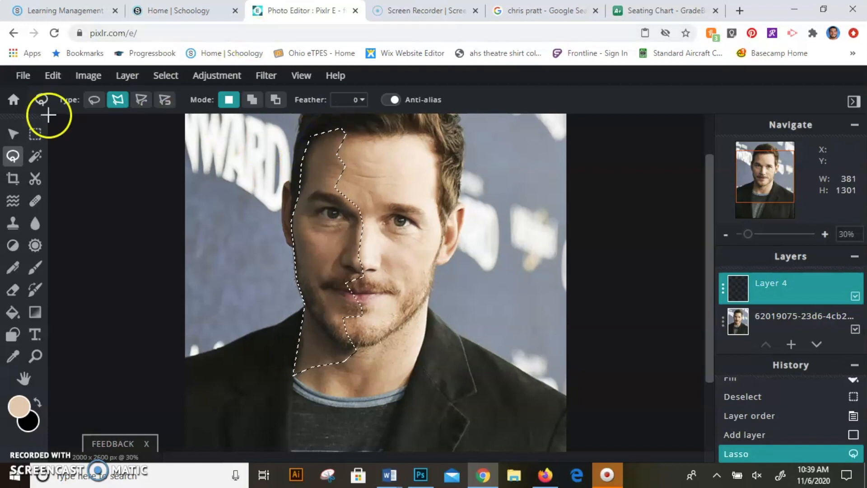
Sample a darker brown skin tone from the shaded cheek, fill the shadow selection on Layer 4 with it, and deselect
{"action": "left_click", "coordinate": [13, 356]}
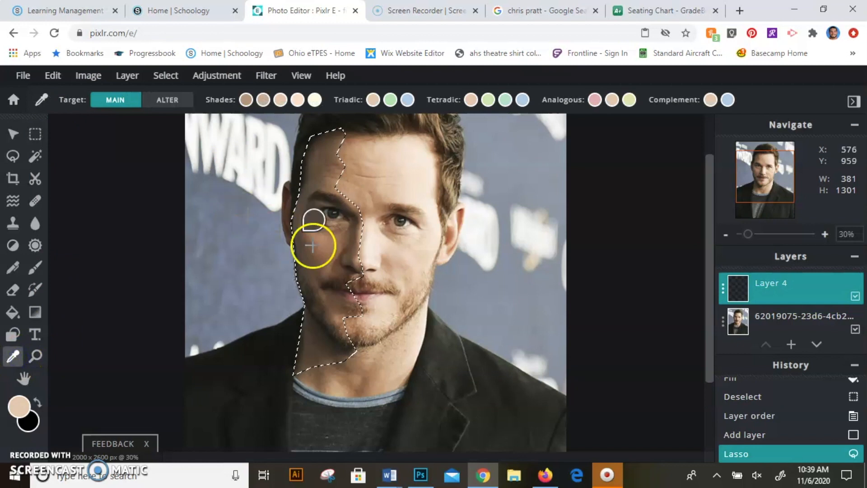
{"action": "left_click_drag", "start_coordinate": [321, 266], "coordinate": [318, 255]}
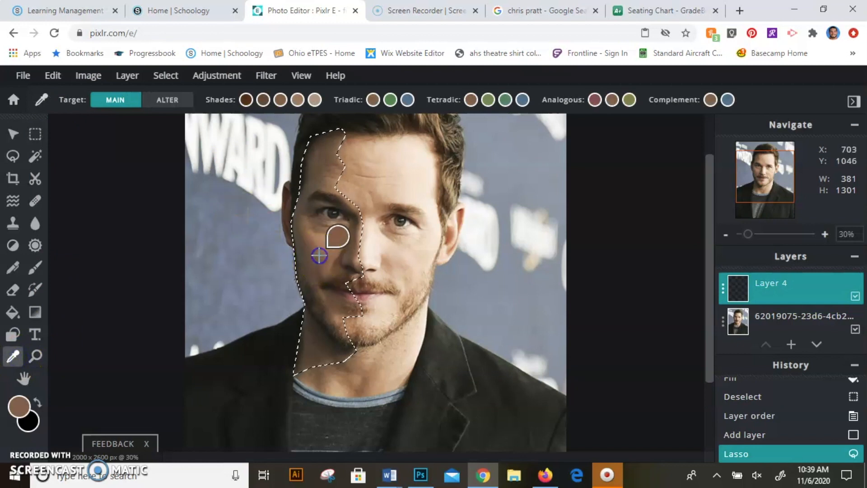
{"action": "left_click", "coordinate": [14, 314]}
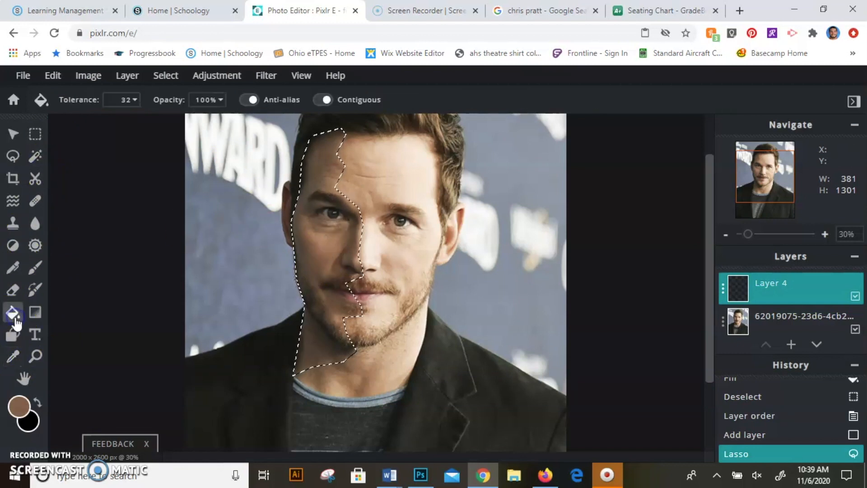
{"action": "left_click", "coordinate": [321, 246]}
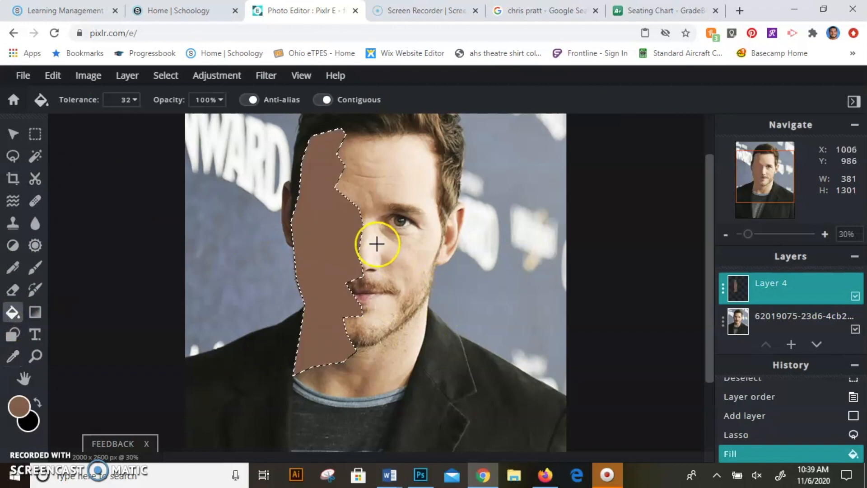
{"action": "key", "text": "ctrl+d"}
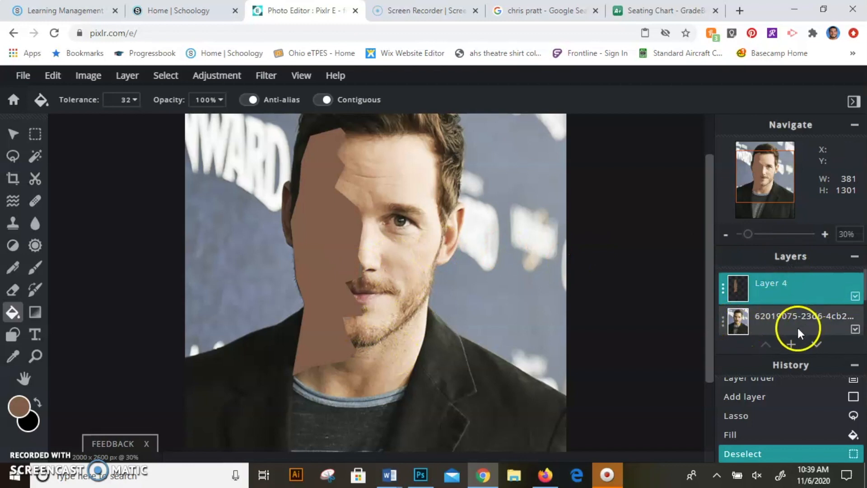
Move the reference photo above Layer 4 and try its transparency slider, leaving the value at 100
{"action": "left_click_drag", "start_coordinate": [794, 322], "coordinate": [803, 289]}
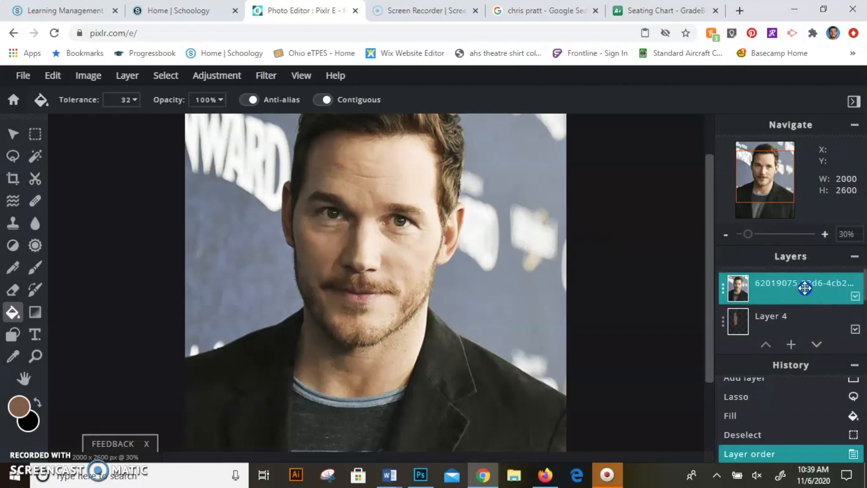
{"action": "left_click", "coordinate": [722, 289]}
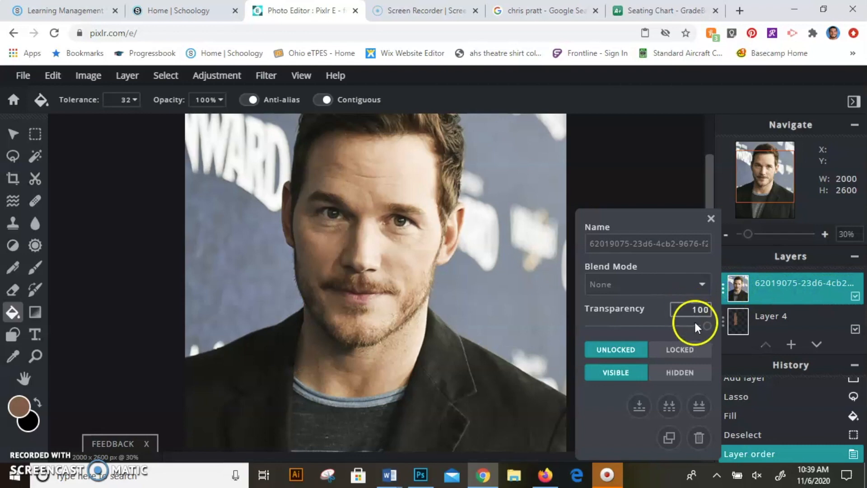
{"action": "left_click_drag", "start_coordinate": [707, 325], "coordinate": [739, 323]}
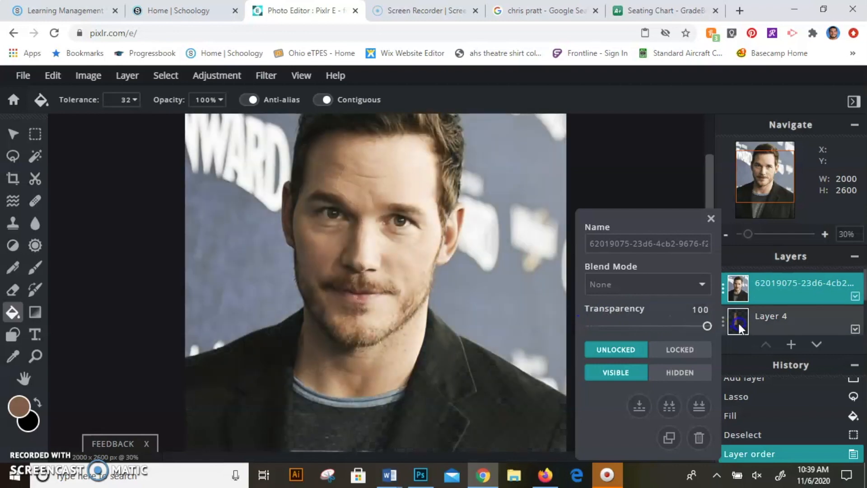
{"action": "left_click", "coordinate": [709, 219]}
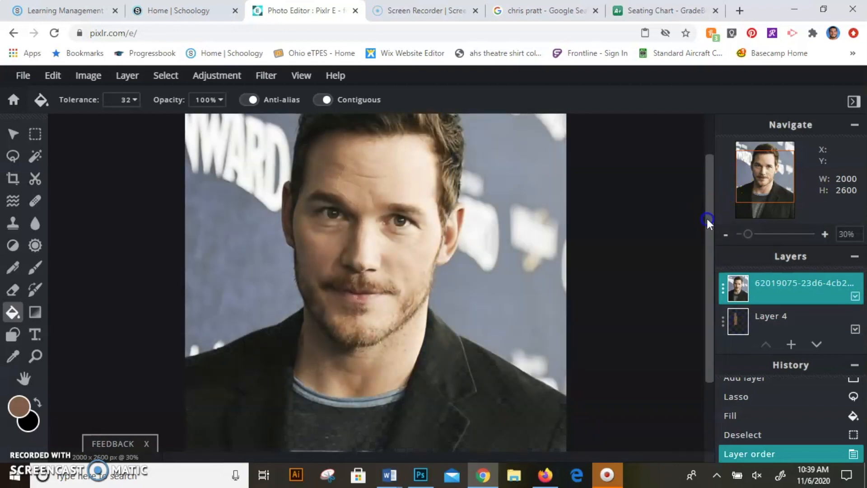
Add another empty layer on top of the photo and pick the polygonal lasso for outlining the lit side of the face
{"action": "left_click", "coordinate": [791, 344]}
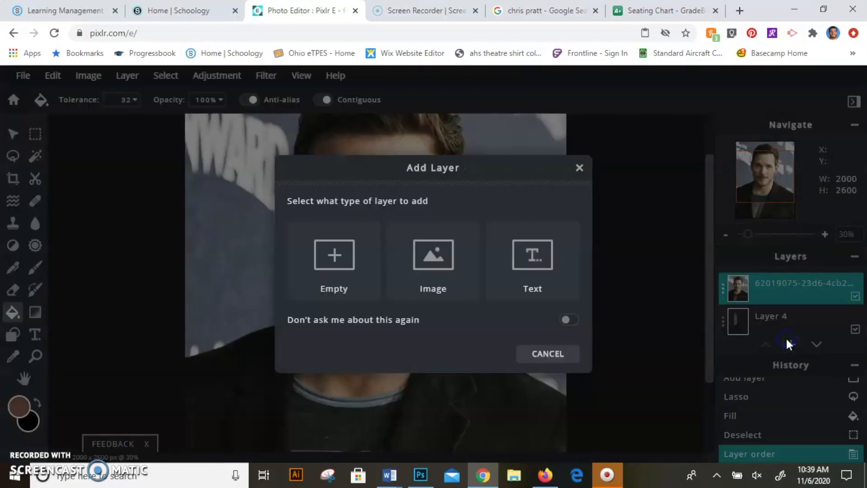
{"action": "left_click", "coordinate": [321, 258]}
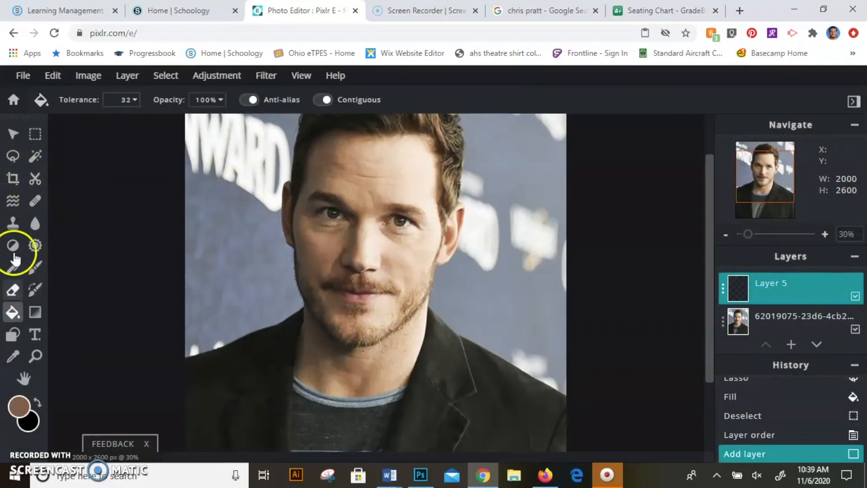
{"action": "left_click", "coordinate": [12, 156]}
{"action": "left_click", "coordinate": [118, 99]}
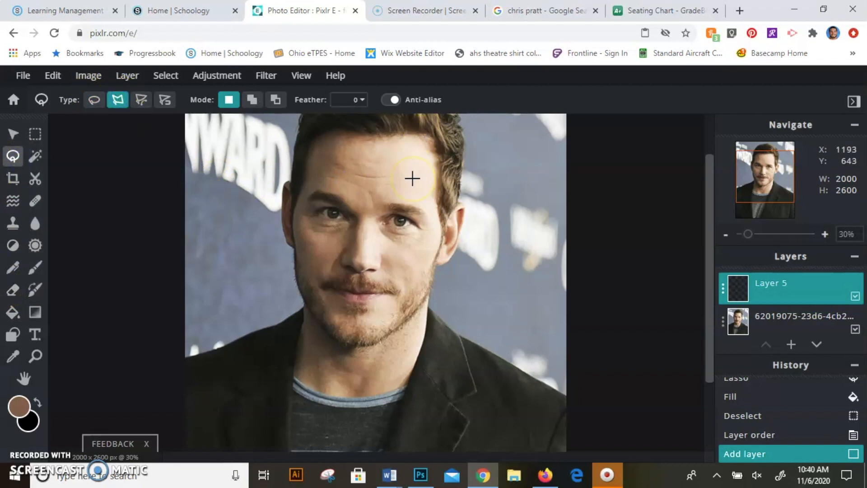
Try to outline the lit side of the face from hairline to cheek, deleting to correct points, undoing the last deletion, and dropping the selection
{"action": "left_click", "coordinate": [411, 136]}
{"action": "left_click", "coordinate": [412, 136]}
{"action": "left_click", "coordinate": [406, 177]}
{"action": "left_click", "coordinate": [397, 200]}
{"action": "key", "text": "Delete"}
{"action": "left_click", "coordinate": [394, 212]}
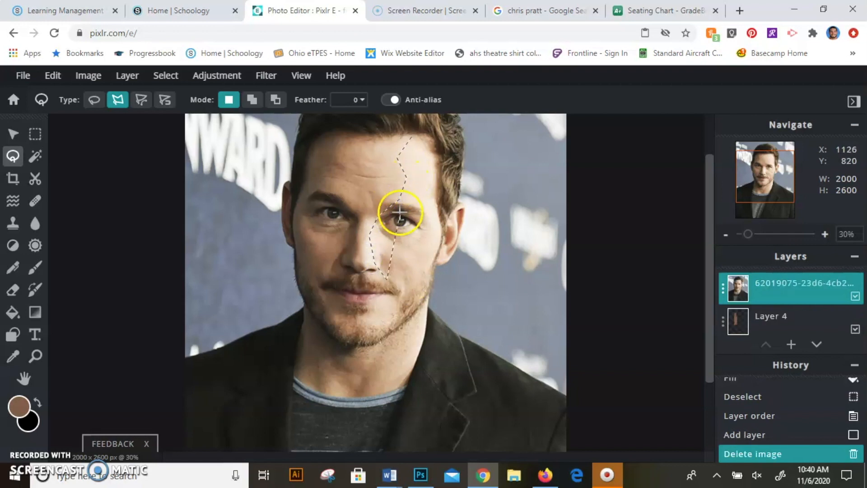
{"action": "key", "text": "Delete"}
{"action": "key", "text": "ctrl+z"}
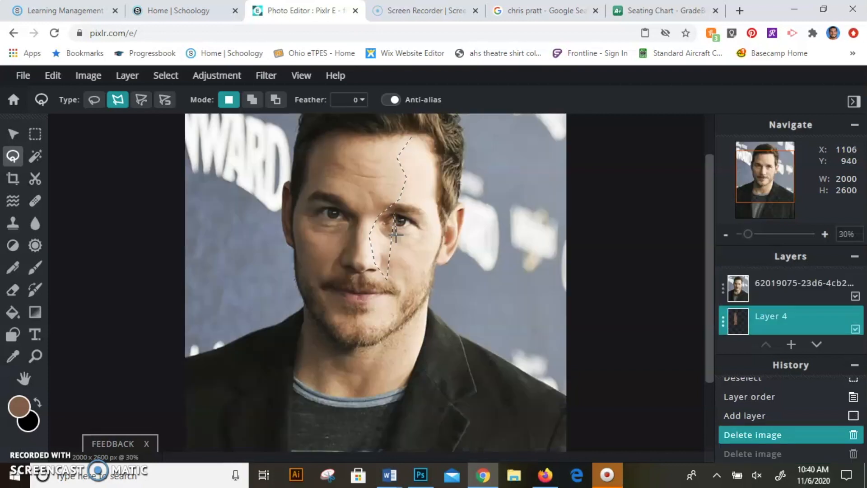
{"action": "left_click", "coordinate": [378, 266]}
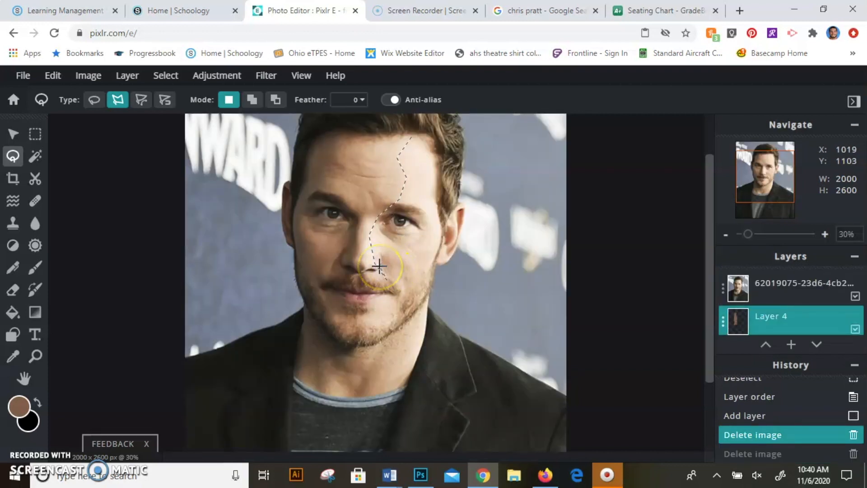
{"action": "left_click", "coordinate": [414, 278]}
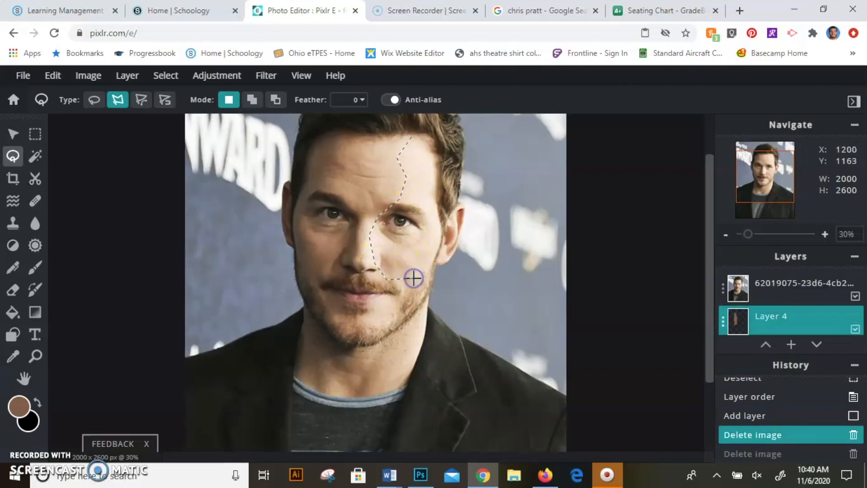
{"action": "left_click", "coordinate": [413, 278]}
{"action": "left_click", "coordinate": [473, 246]}
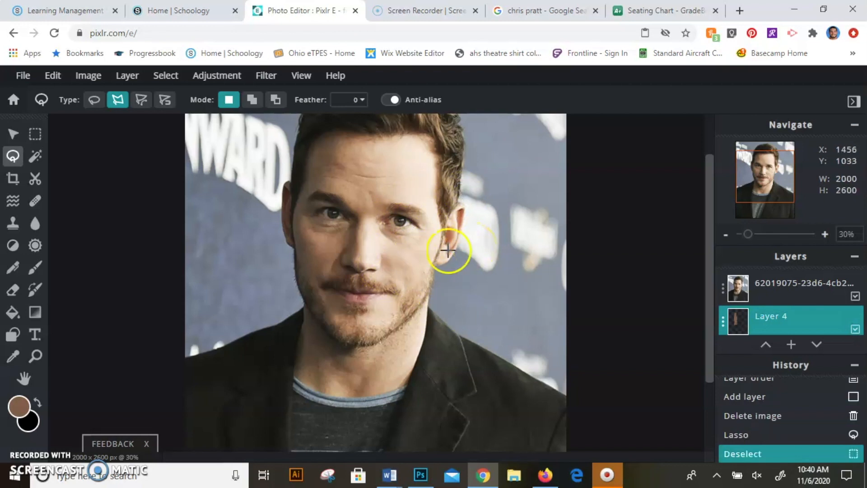
Outline the lit side of the face from the hairline around the eye, cheek and temple, close the selection, and undo it
{"action": "left_click", "coordinate": [413, 138]}
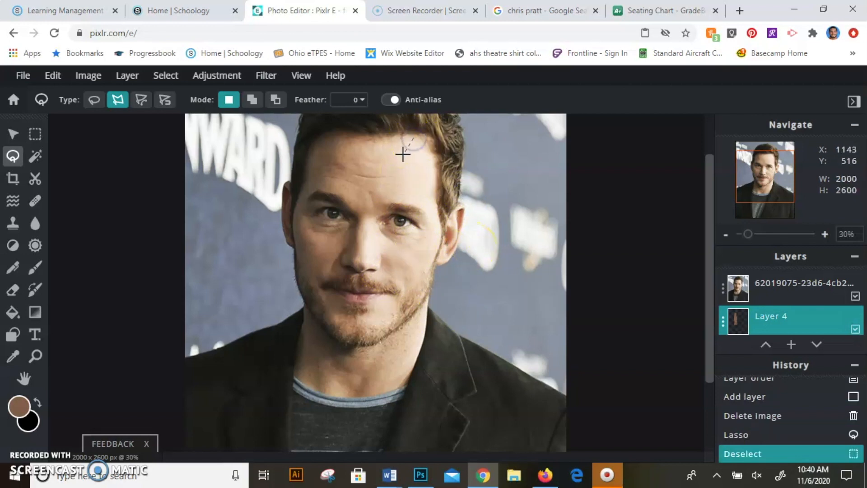
{"action": "left_click", "coordinate": [412, 173]}
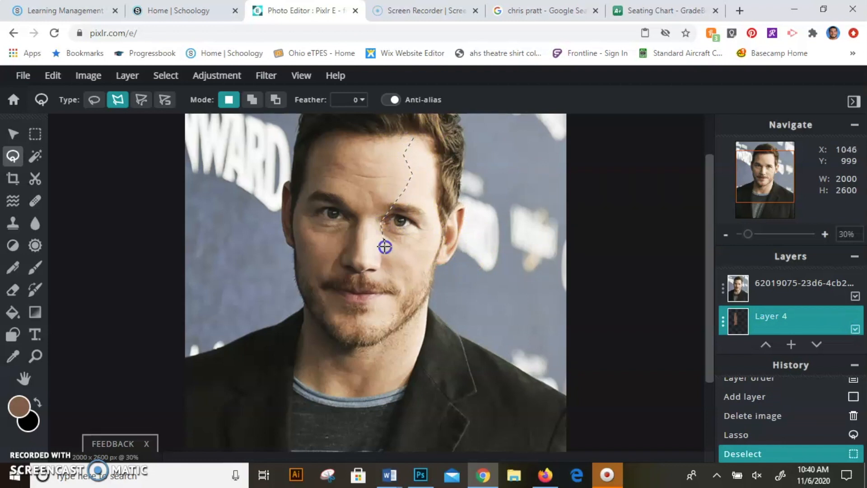
{"action": "left_click", "coordinate": [417, 275]}
{"action": "left_click", "coordinate": [422, 302]}
{"action": "left_click", "coordinate": [437, 256]}
{"action": "left_click", "coordinate": [444, 229]}
{"action": "left_click", "coordinate": [440, 161]}
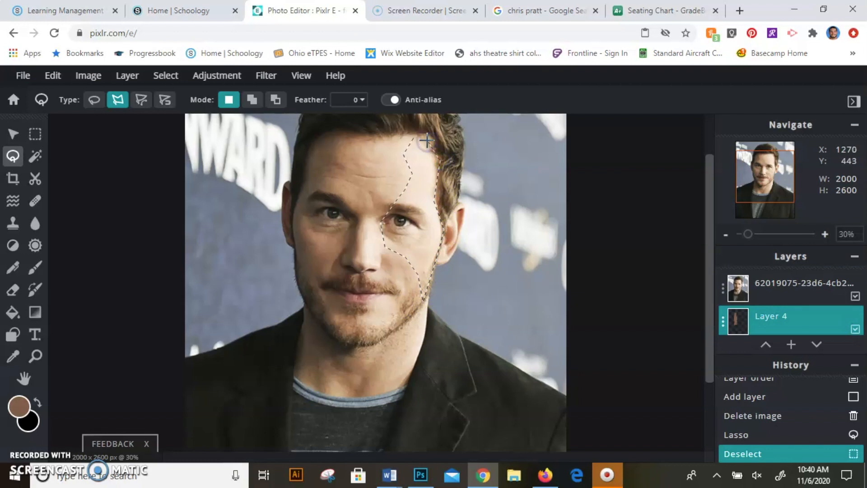
{"action": "left_click", "coordinate": [423, 130]}
{"action": "left_click", "coordinate": [414, 135]}
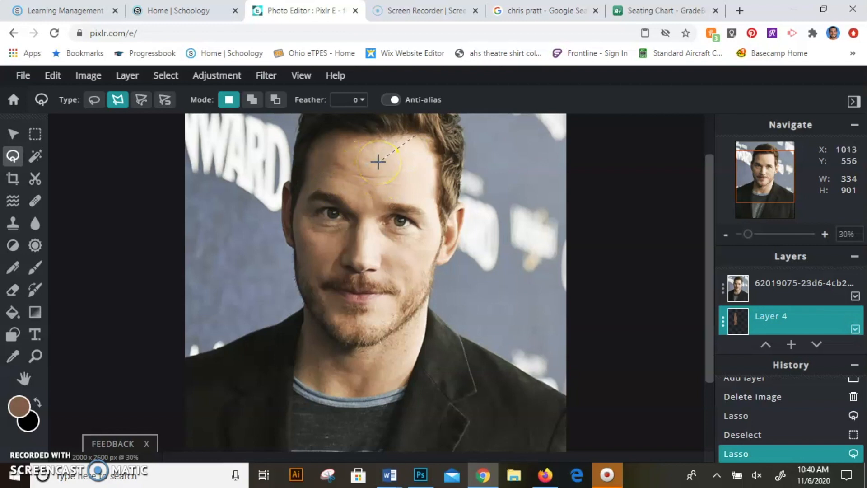
{"action": "key", "text": "ctrl+z"}
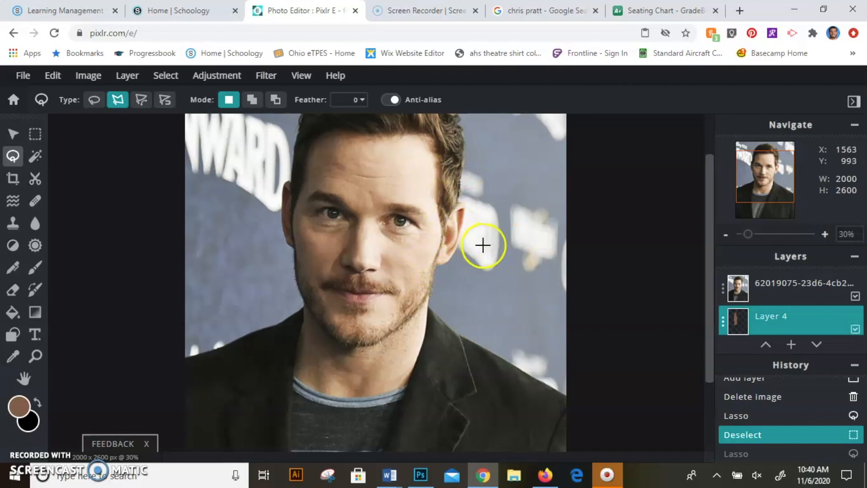
Add an empty layer directly above the reference photo
{"action": "left_click", "coordinate": [790, 297]}
{"action": "left_click", "coordinate": [791, 345]}
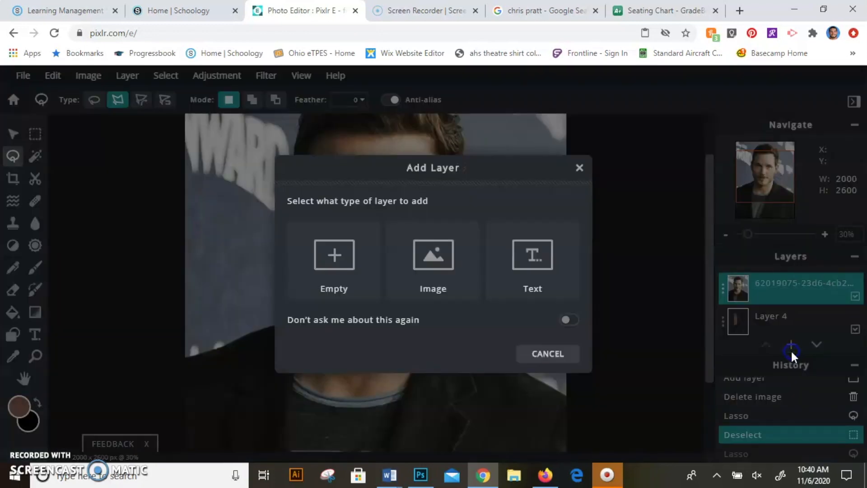
{"action": "left_click", "coordinate": [334, 254]}
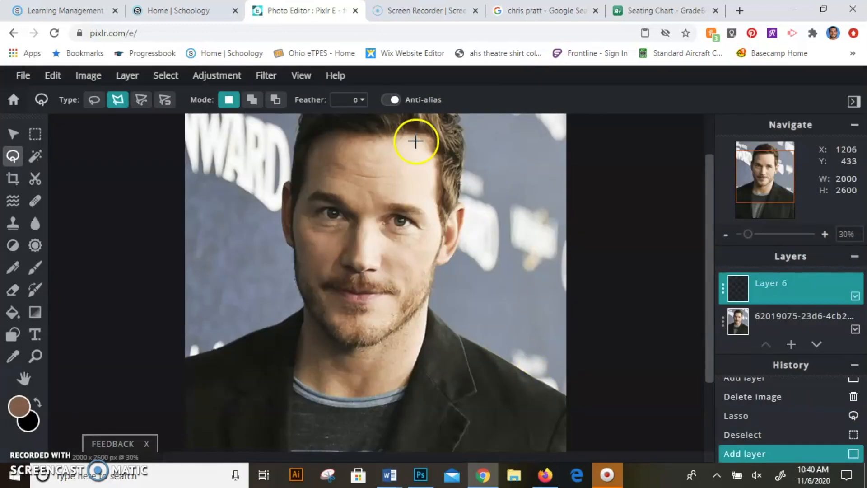
Outline the lit side of the face with the polygonal lasso, from the hairline around the eye, cheek and temple, and close the selection
{"action": "left_click", "coordinate": [415, 134]}
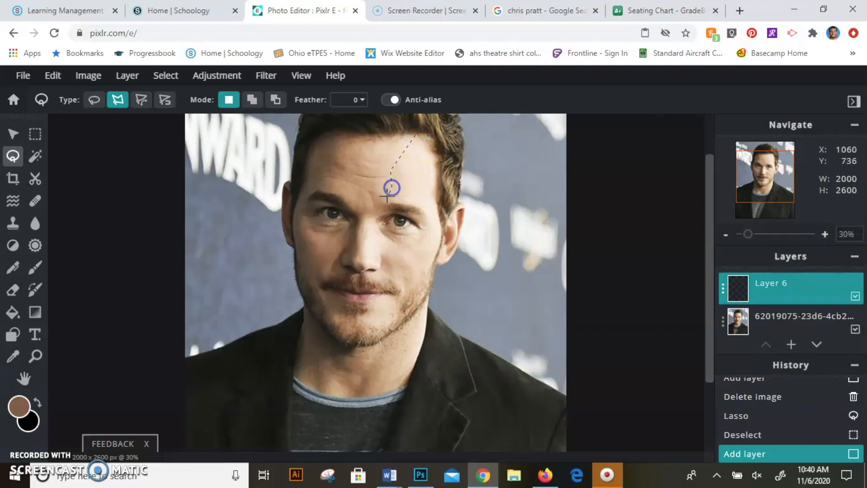
{"action": "left_click", "coordinate": [377, 222]}
{"action": "left_click", "coordinate": [406, 261]}
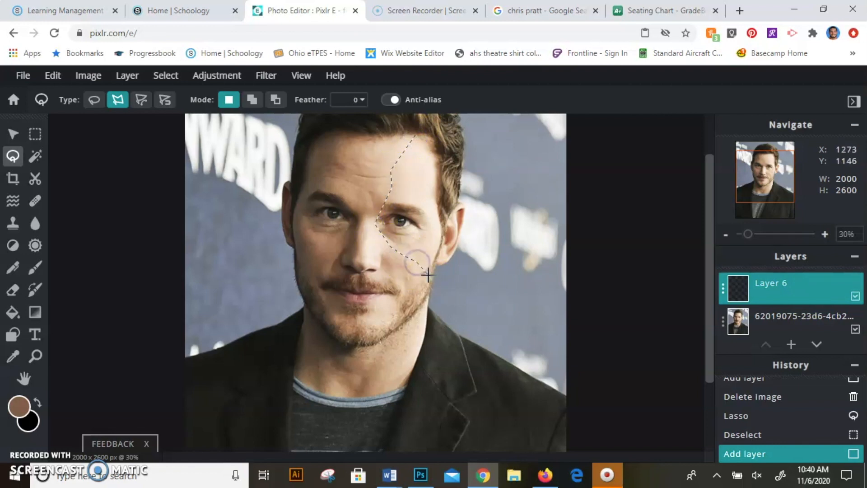
{"action": "left_click", "coordinate": [430, 294]}
{"action": "left_click", "coordinate": [432, 259]}
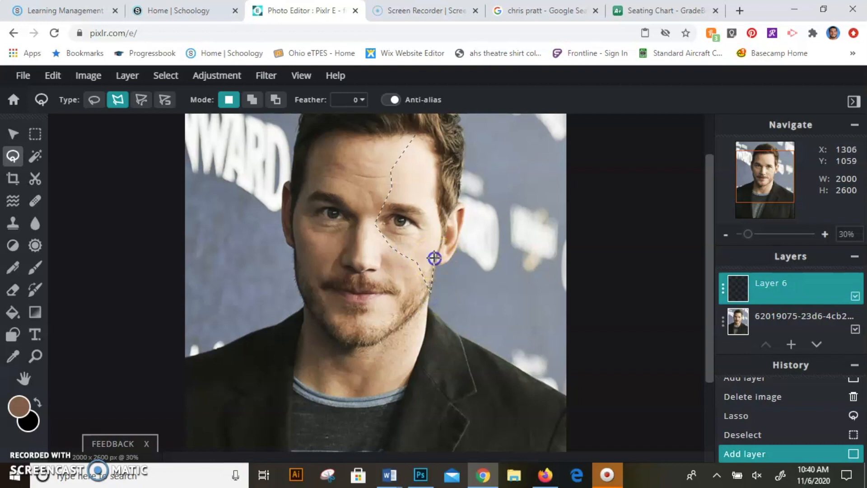
{"action": "left_click", "coordinate": [438, 196]}
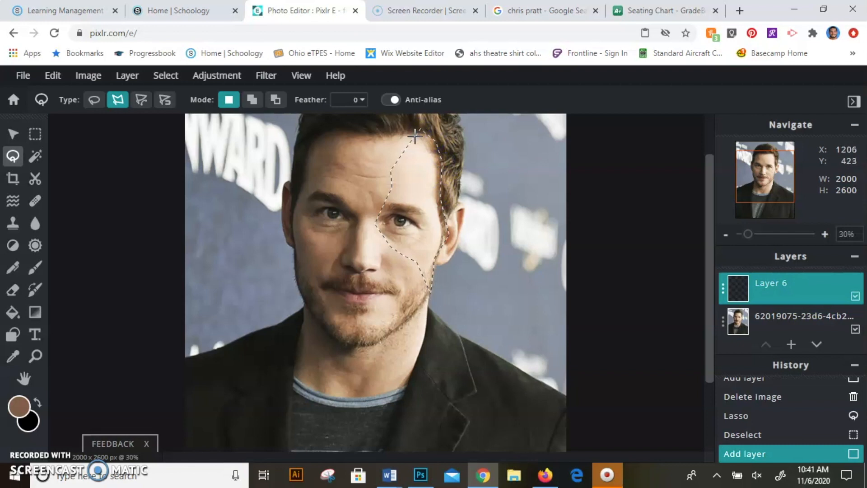
{"action": "left_click", "coordinate": [415, 137]}
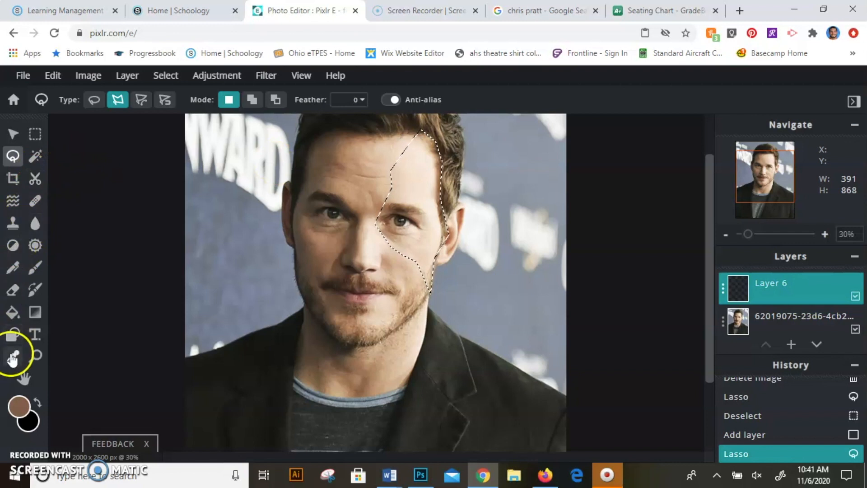
Sample the pale skin tone from the lit forehead and fill the selection with it on the new layer
{"action": "left_click", "coordinate": [13, 356]}
{"action": "left_click", "coordinate": [419, 180]}
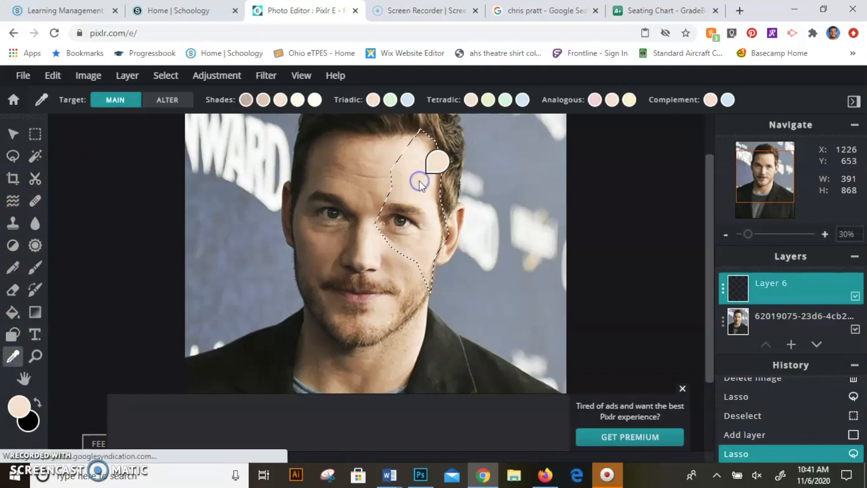
{"action": "left_click", "coordinate": [13, 311]}
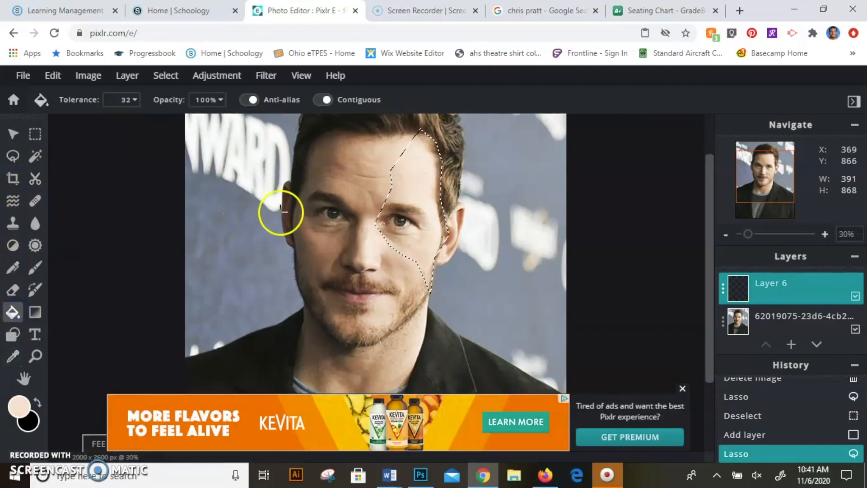
{"action": "left_click", "coordinate": [426, 193]}
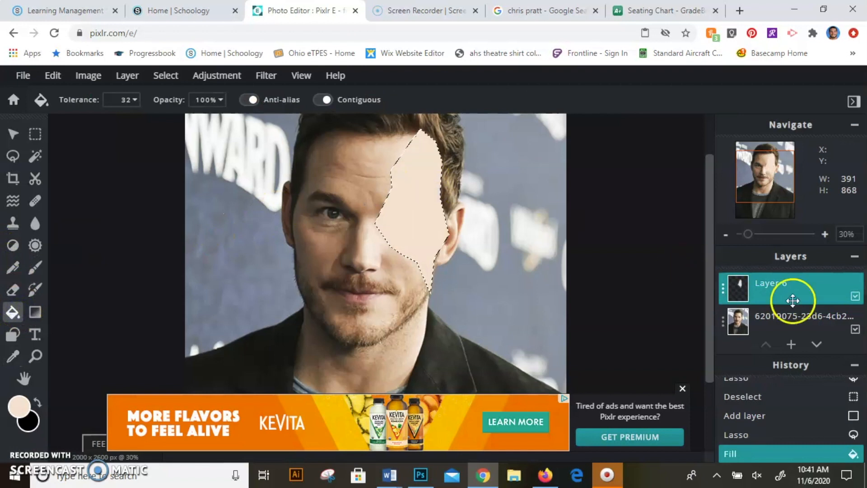
Move the reference photo above Layer 6, lower its transparency value to 0 to check the traced shapes, and restore it to 100
{"action": "left_click_drag", "start_coordinate": [806, 315], "coordinate": [821, 277]}
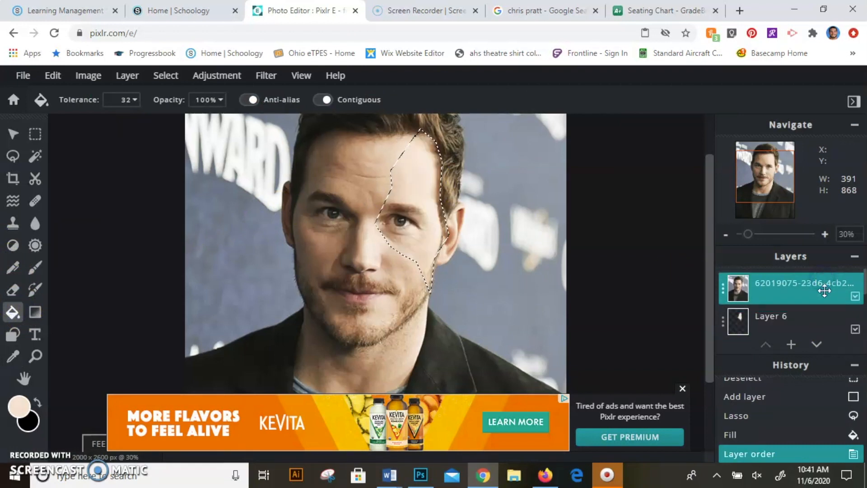
{"action": "left_click", "coordinate": [722, 289]}
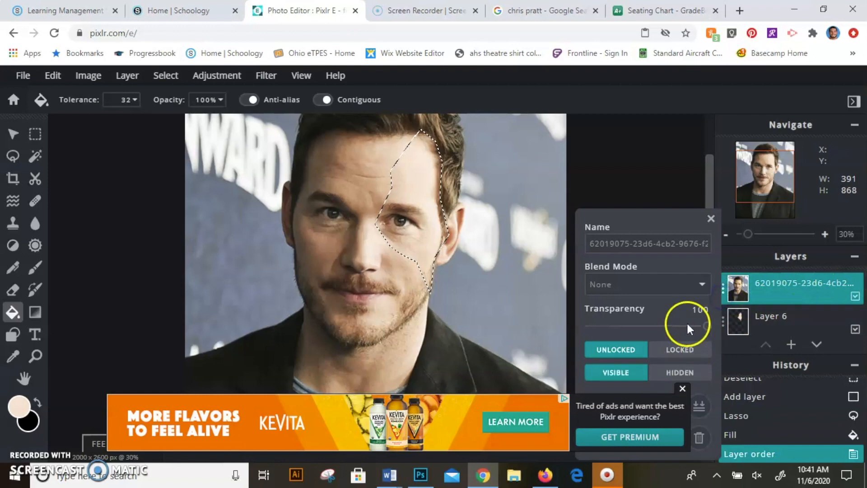
{"action": "left_click_drag", "start_coordinate": [698, 326], "coordinate": [573, 319]}
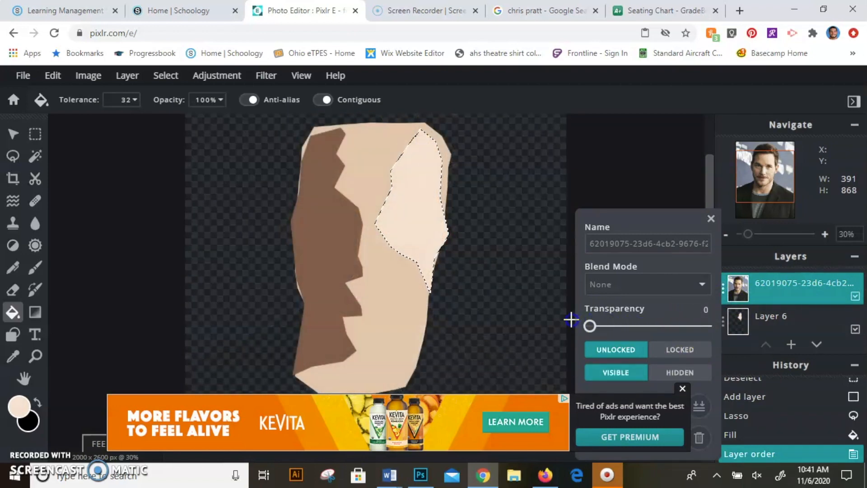
{"action": "left_click_drag", "start_coordinate": [591, 326], "coordinate": [707, 324]}
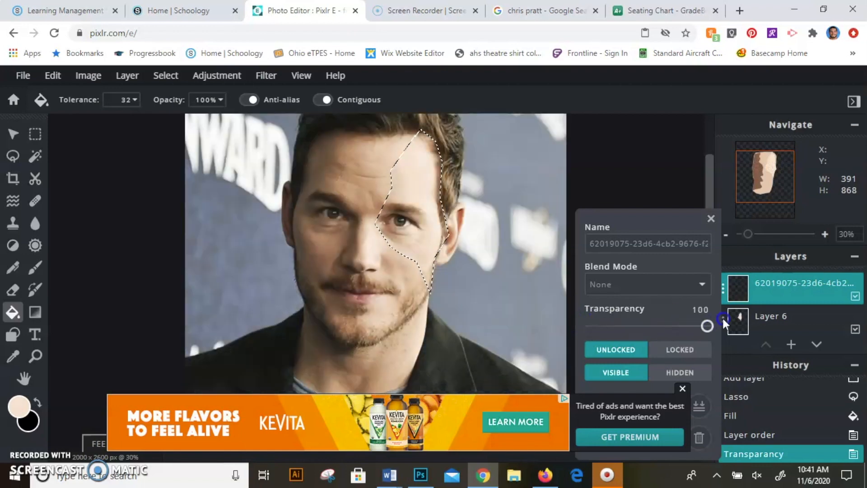